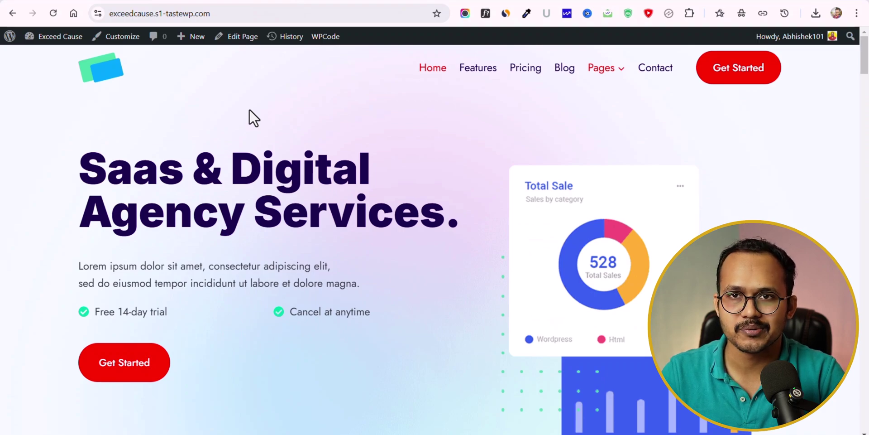
Go from the Exceed Cause homepage to the admin Dashboard via the site name.
{"action": "left_click", "coordinate": [39, 59]}
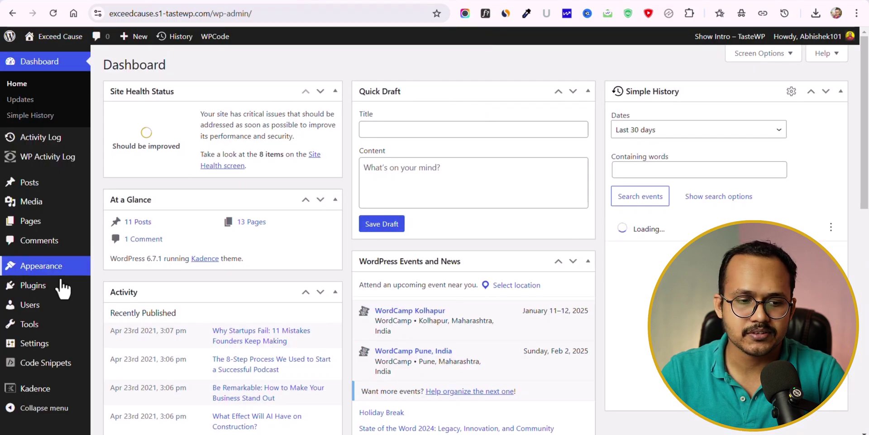
Filter Installed Plugins to the five active ones, then go to Add New Plugin.
{"action": "left_click", "coordinate": [46, 295]}
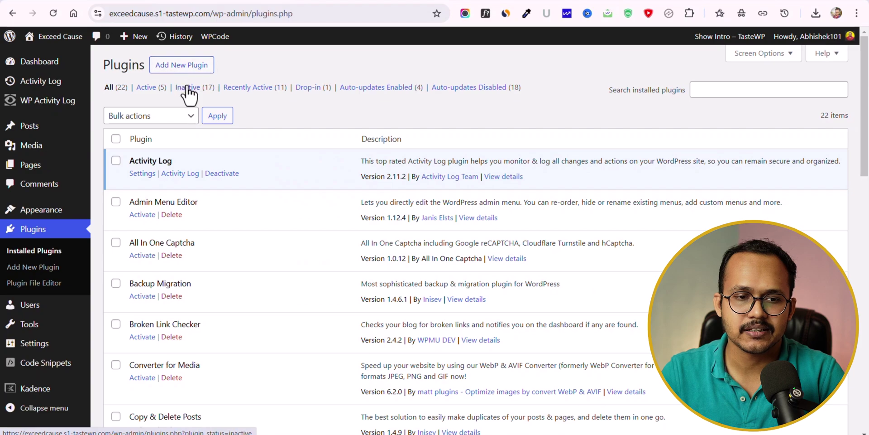
{"action": "left_click", "coordinate": [146, 88]}
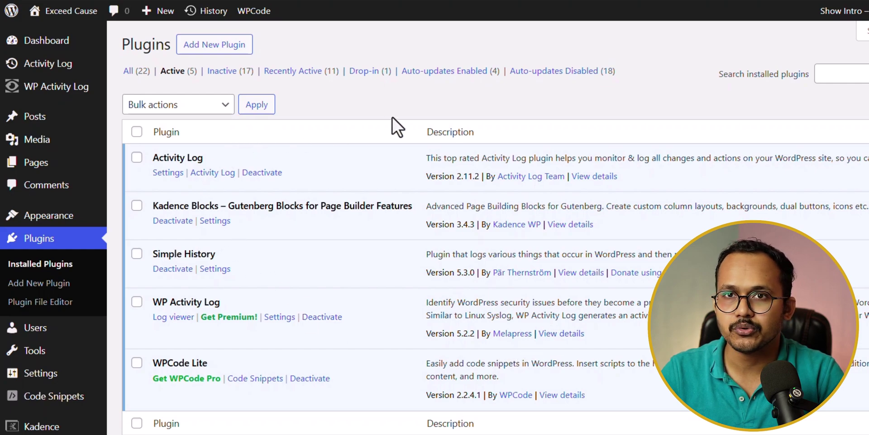
{"action": "left_click", "coordinate": [215, 47]}
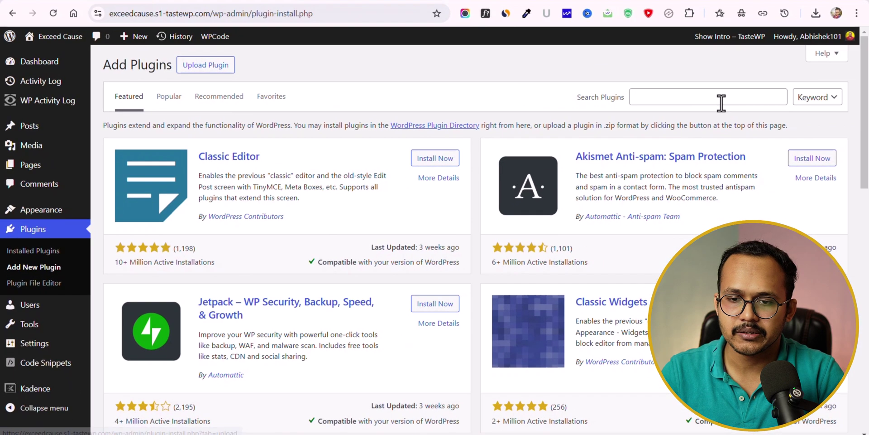
Search plugins for 'activity log' and confirm WP Activity Log, Activity Log and Simple History are active.
{"action": "left_click", "coordinate": [721, 100]}
{"action": "type", "text": "activity log"}
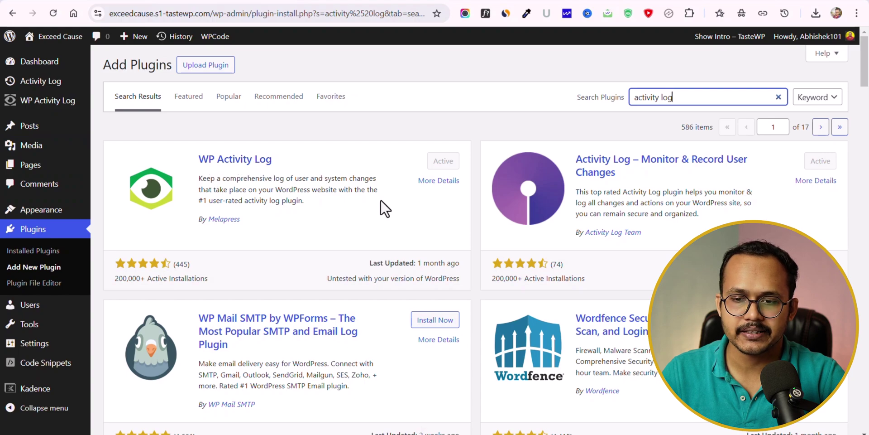
{"action": "scroll", "coordinate": [382, 200], "scroll_direction": "down", "scroll_amount": 5}
{"action": "scroll", "coordinate": [385, 208], "scroll_direction": "up", "scroll_amount": 3}
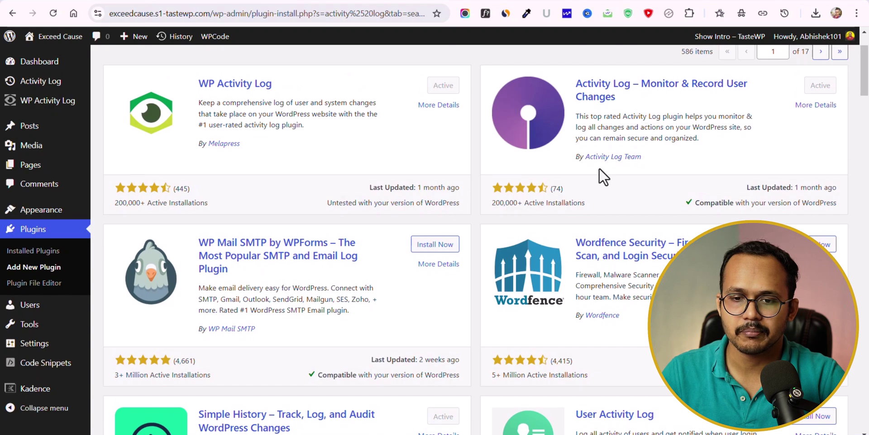
{"action": "scroll", "coordinate": [630, 165], "scroll_direction": "down", "scroll_amount": 5}
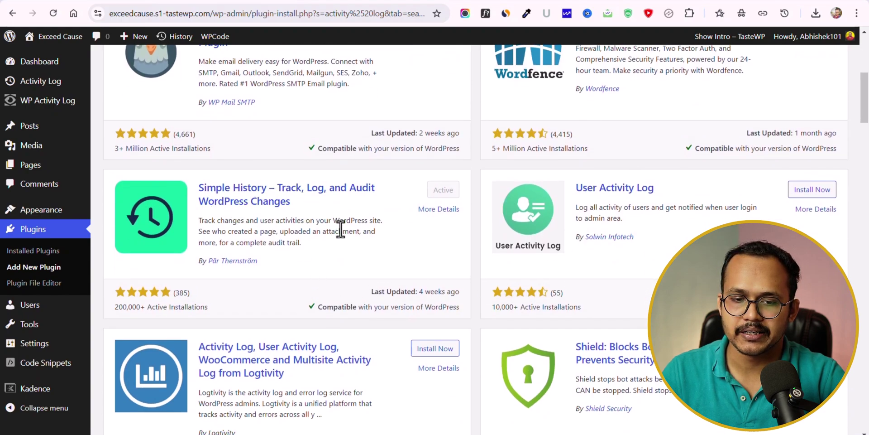
{"action": "scroll", "coordinate": [377, 235], "scroll_direction": "up", "scroll_amount": 7}
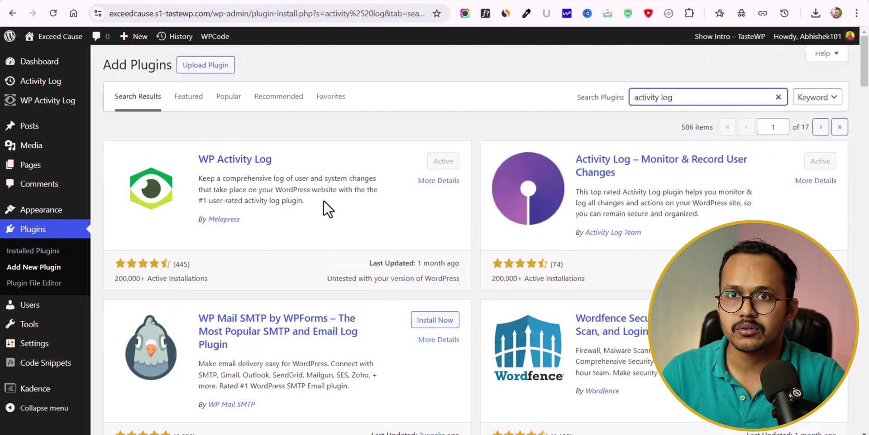
{"action": "scroll", "coordinate": [328, 249], "scroll_direction": "down", "scroll_amount": 5}
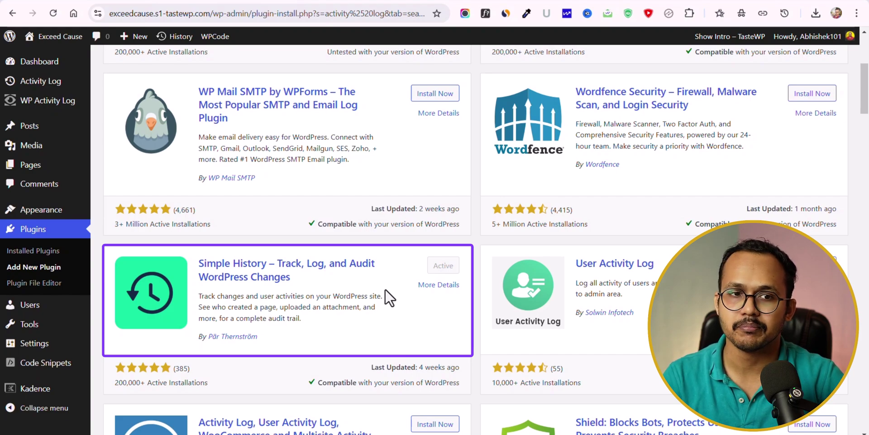
{"action": "scroll", "coordinate": [385, 288], "scroll_direction": "up", "scroll_amount": 5}
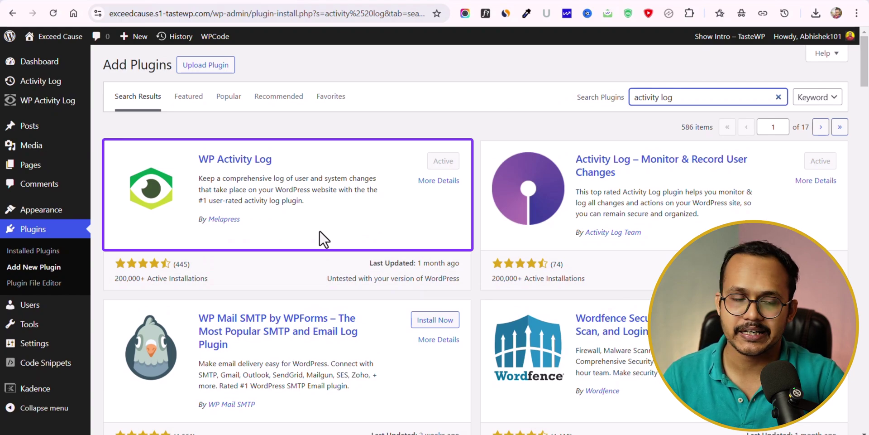
{"action": "mouse_move", "coordinate": [53, 78]}
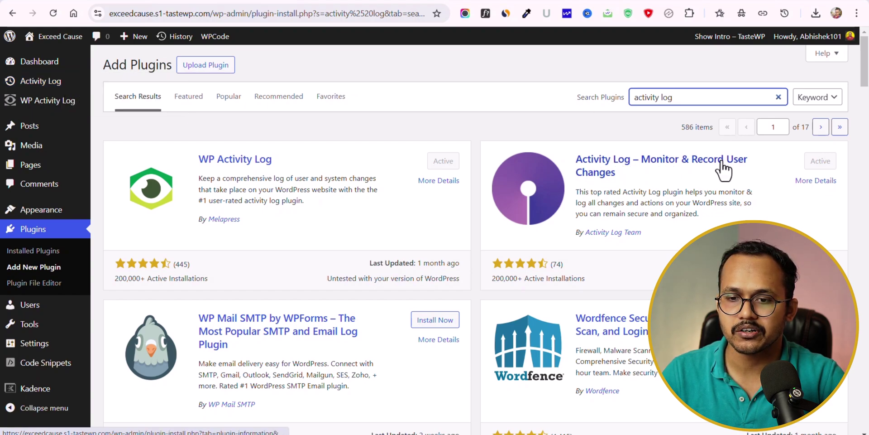
{"action": "mouse_move", "coordinate": [58, 111]}
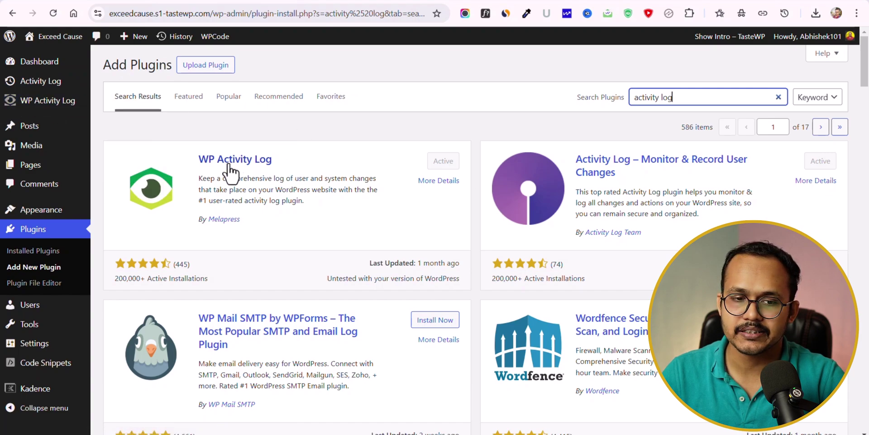
{"action": "scroll", "coordinate": [318, 234], "scroll_direction": "down", "scroll_amount": 5}
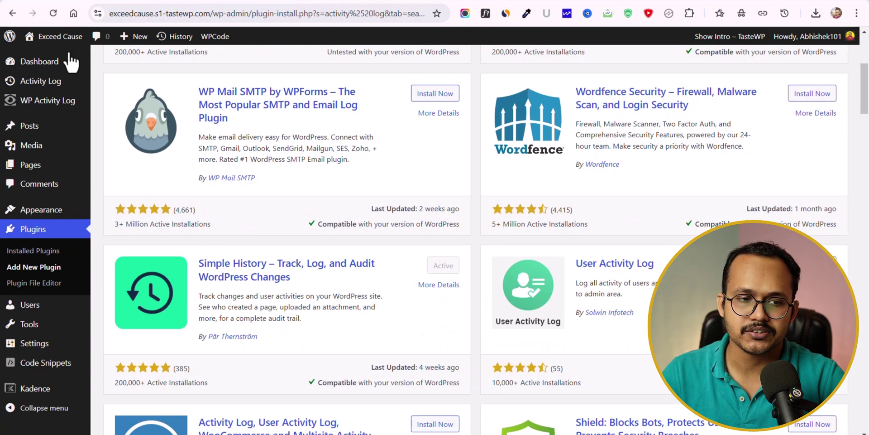
{"action": "mouse_move", "coordinate": [37, 67]}
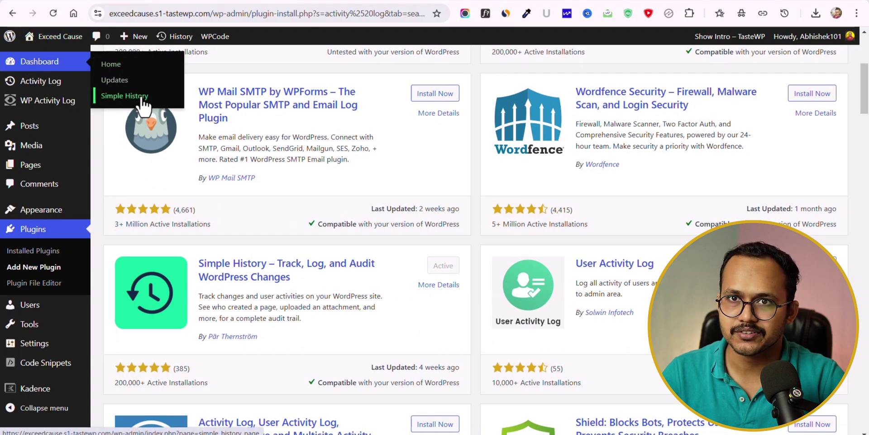
Scroll through Simple History's 17 events, including plugin activations and a trashed post, then return to Dashboard.
{"action": "scroll", "coordinate": [297, 69], "scroll_direction": "up", "scroll_amount": 3}
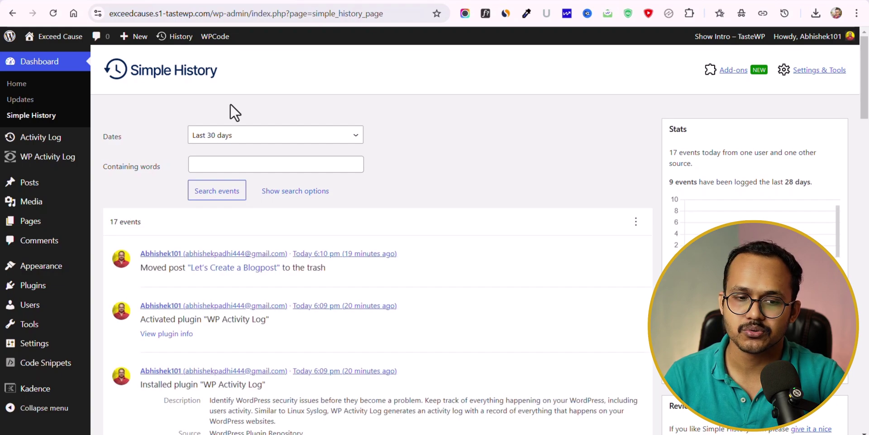
{"action": "scroll", "coordinate": [533, 188], "scroll_direction": "down", "scroll_amount": 4}
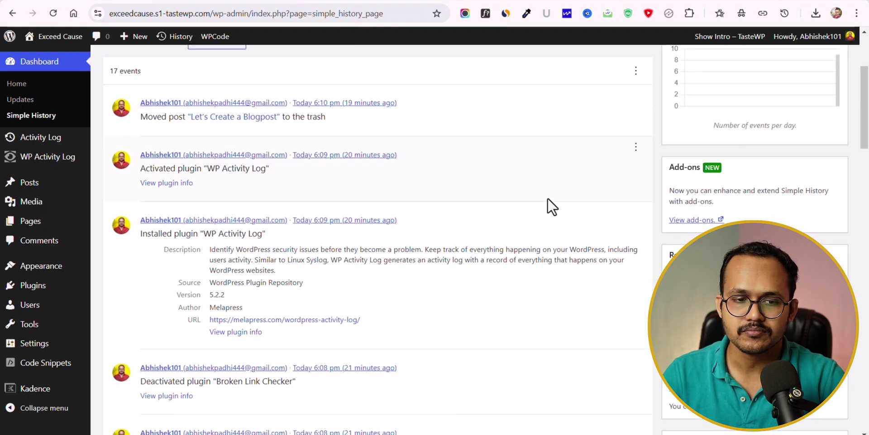
{"action": "scroll", "coordinate": [548, 198], "scroll_direction": "up", "scroll_amount": 2}
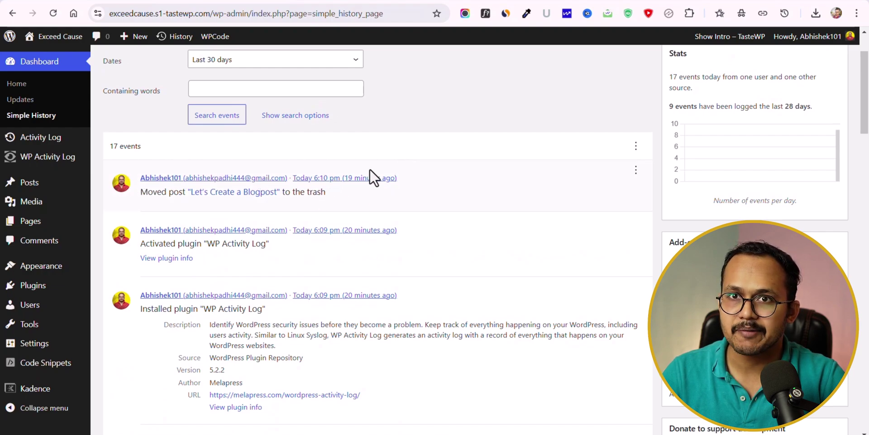
{"action": "scroll", "coordinate": [364, 193], "scroll_direction": "down", "scroll_amount": 1}
{"action": "scroll", "coordinate": [363, 191], "scroll_direction": "down", "scroll_amount": 1}
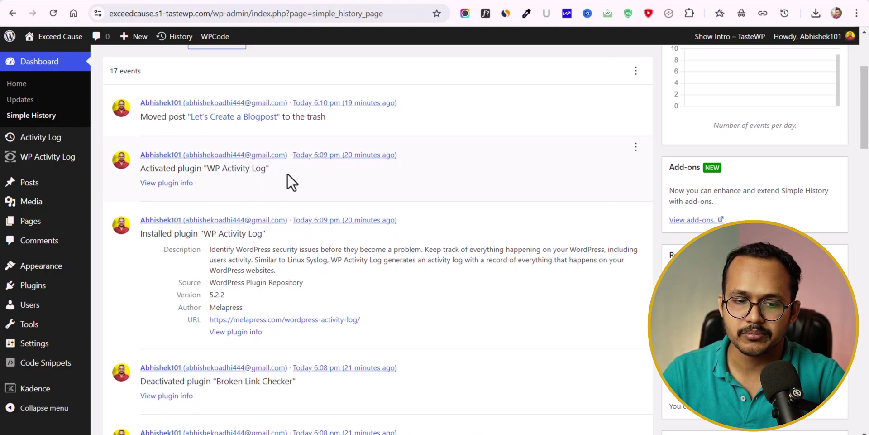
{"action": "scroll", "coordinate": [312, 235], "scroll_direction": "down", "scroll_amount": 1}
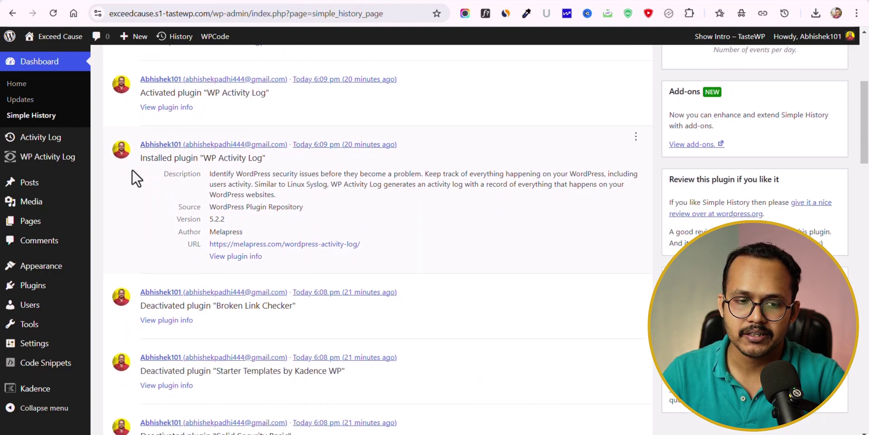
{"action": "scroll", "coordinate": [313, 202], "scroll_direction": "down", "scroll_amount": 2}
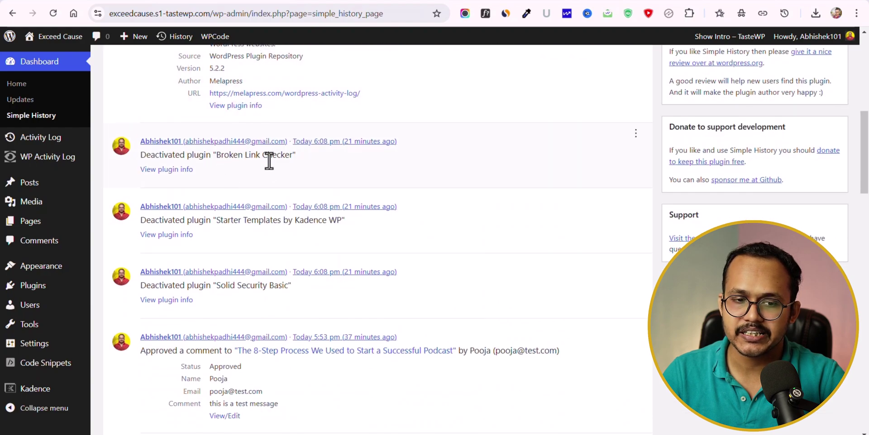
{"action": "scroll", "coordinate": [351, 229], "scroll_direction": "down", "scroll_amount": 2}
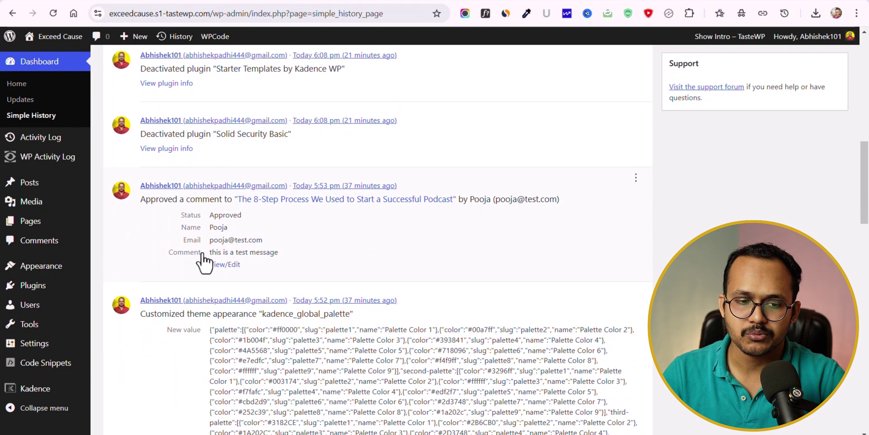
{"action": "scroll", "coordinate": [360, 241], "scroll_direction": "down", "scroll_amount": 2}
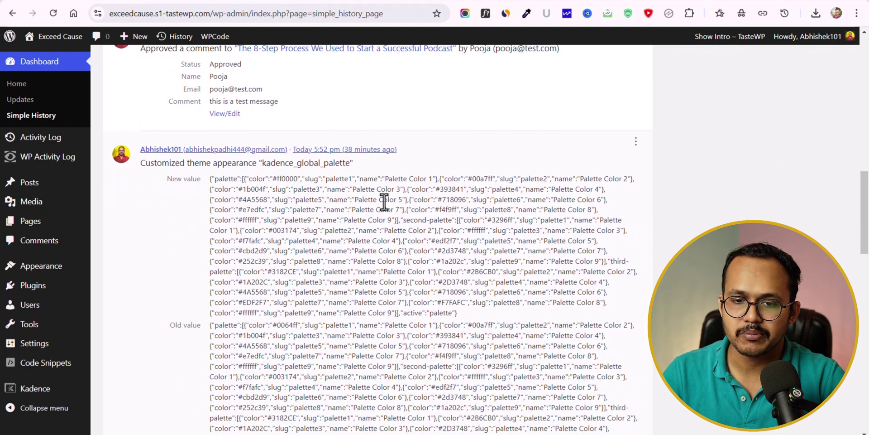
{"action": "scroll", "coordinate": [457, 209], "scroll_direction": "up", "scroll_amount": 10}
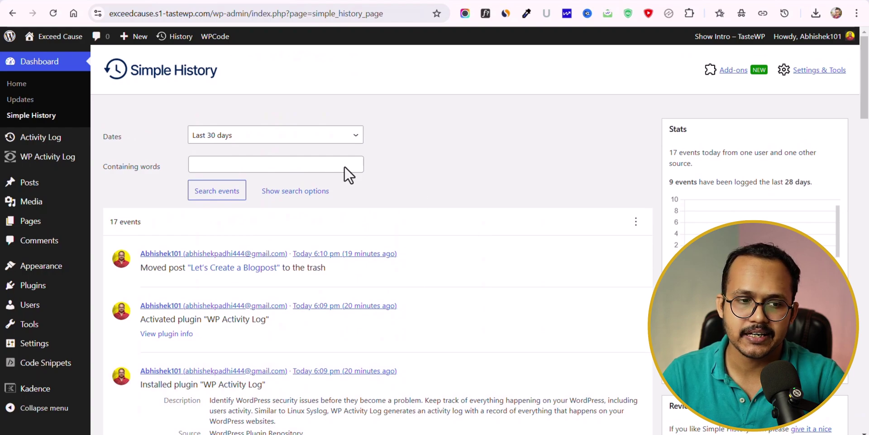
{"action": "left_click", "coordinate": [37, 64]}
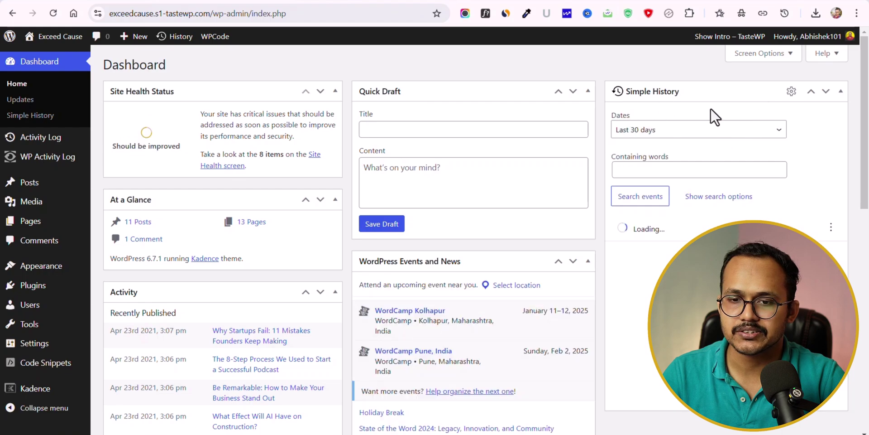
Scroll the Dashboard to the Simple History and WP Activity Log Latest Events widgets.
{"action": "scroll", "coordinate": [733, 181], "scroll_direction": "down", "scroll_amount": 3}
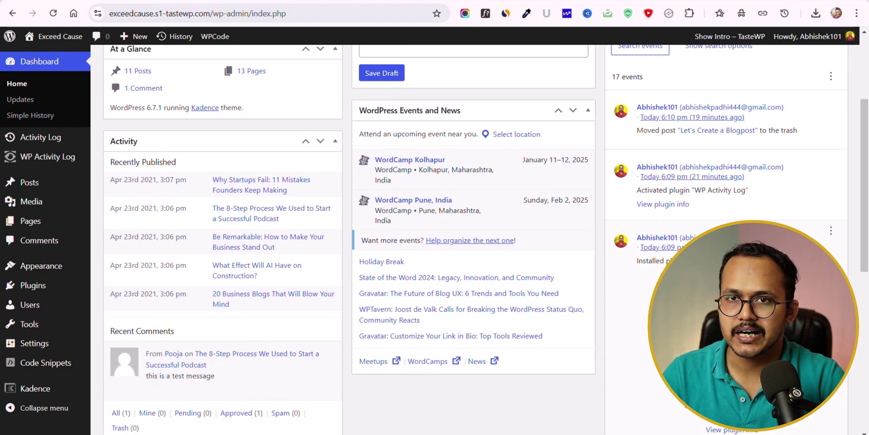
{"action": "scroll", "coordinate": [475, 227], "scroll_direction": "down", "scroll_amount": 5}
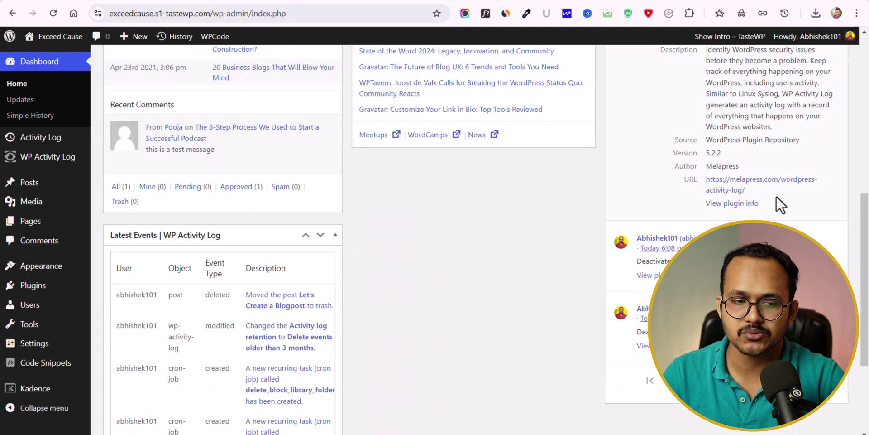
{"action": "scroll", "coordinate": [776, 196], "scroll_direction": "up", "scroll_amount": 8}
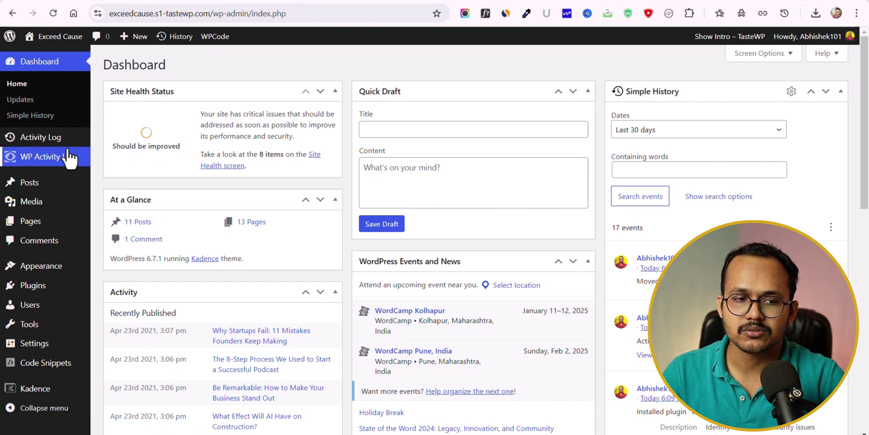
{"action": "mouse_move", "coordinate": [41, 142]}
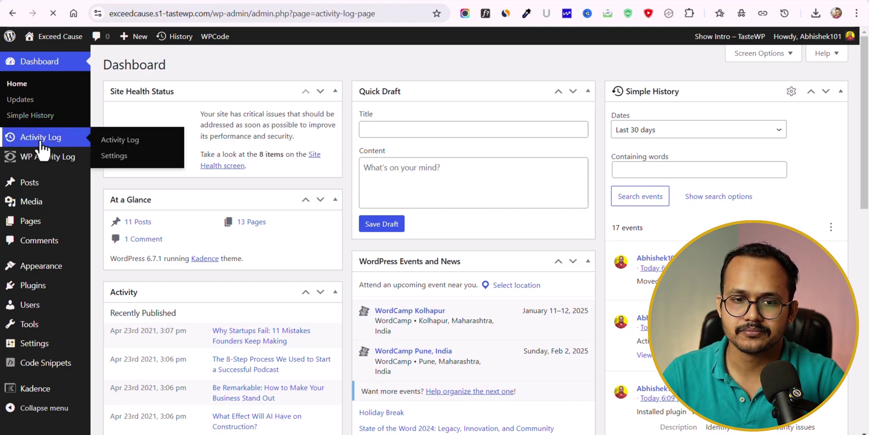
Review the Activity Log plugin's 17 events, including the trashed blogpost and plugin activations.
{"action": "mouse_move", "coordinate": [556, 180]}
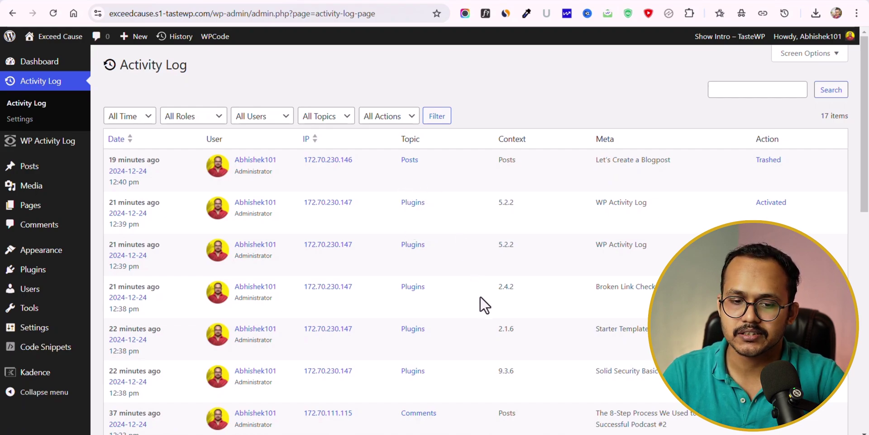
{"action": "scroll", "coordinate": [480, 295], "scroll_direction": "down", "scroll_amount": 3}
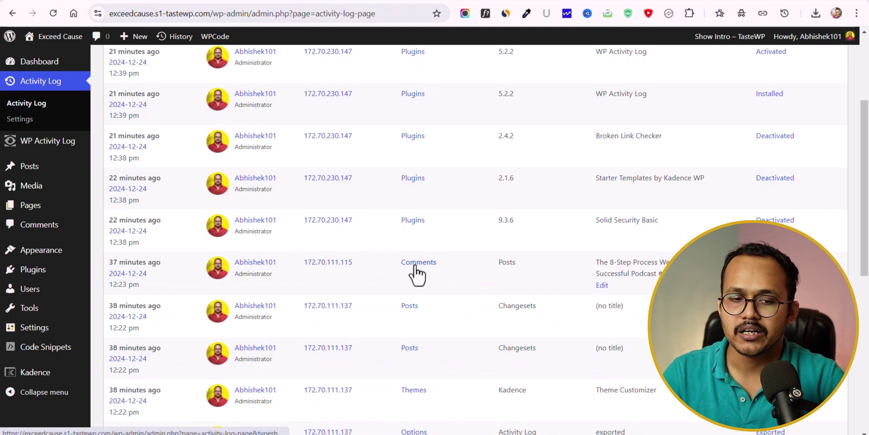
{"action": "scroll", "coordinate": [453, 277], "scroll_direction": "up", "scroll_amount": 3}
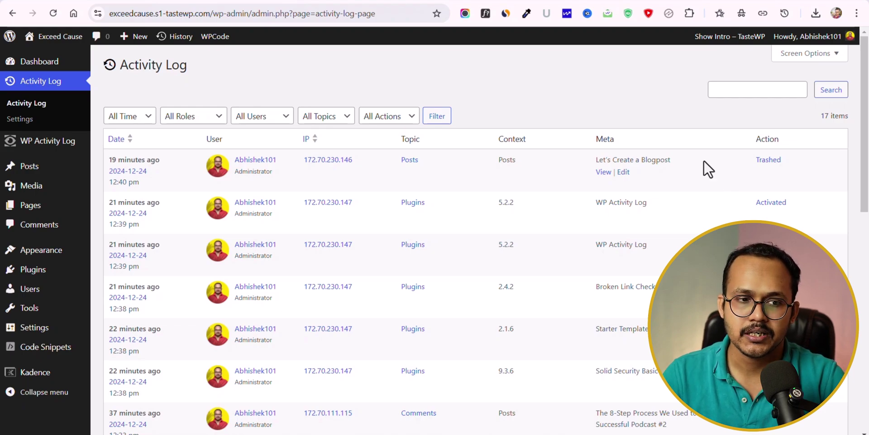
{"action": "left_click", "coordinate": [45, 154]}
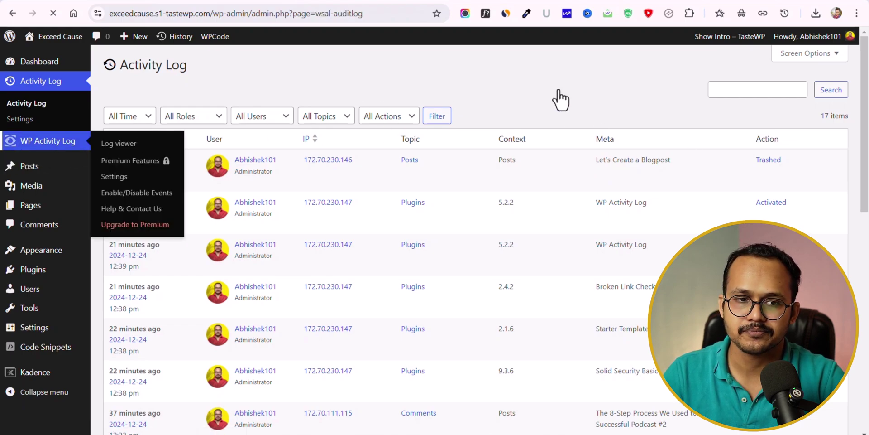
Scroll through the WP Activity Log viewer's 10 events, from the trashed post to new cron jobs.
{"action": "scroll", "coordinate": [525, 240], "scroll_direction": "down", "scroll_amount": 5}
{"action": "scroll", "coordinate": [460, 233], "scroll_direction": "up", "scroll_amount": 3}
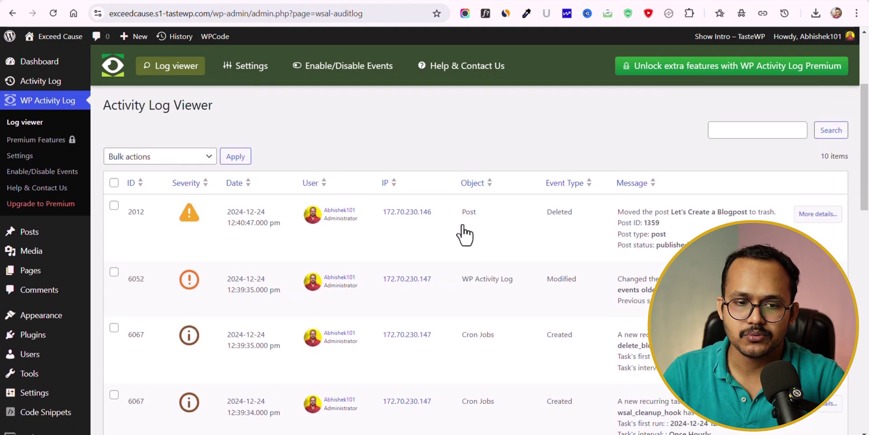
{"action": "scroll", "coordinate": [435, 333], "scroll_direction": "down", "scroll_amount": 2}
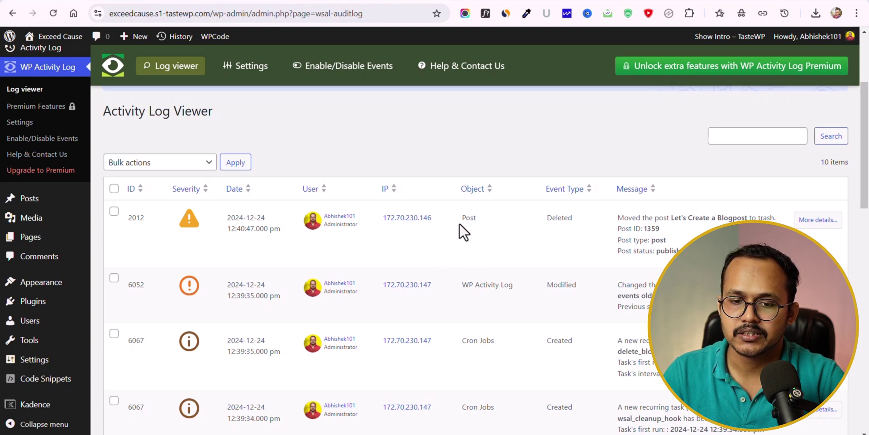
{"action": "scroll", "coordinate": [520, 308], "scroll_direction": "down", "scroll_amount": 6}
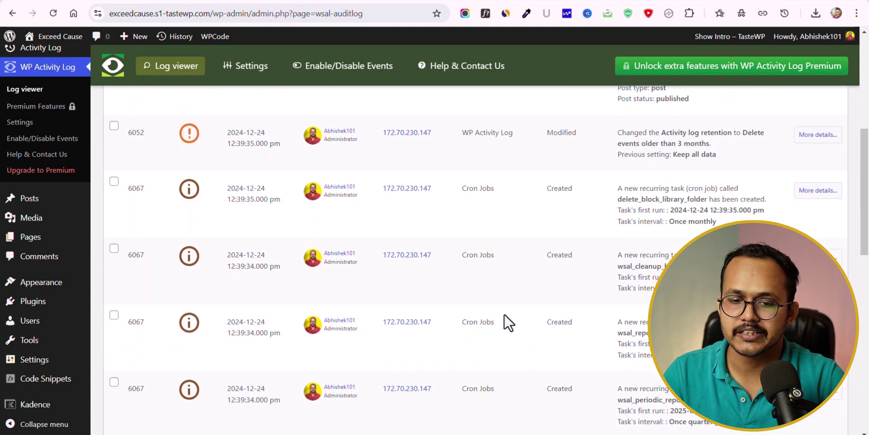
{"action": "scroll", "coordinate": [498, 304], "scroll_direction": "down", "scroll_amount": 3}
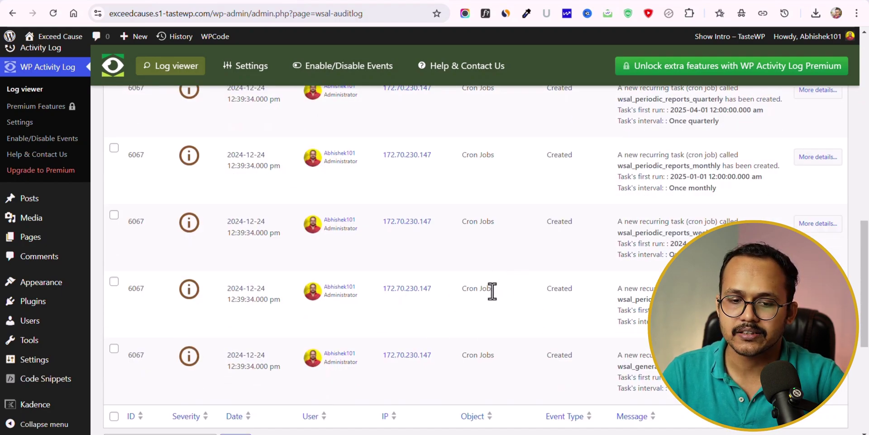
{"action": "scroll", "coordinate": [525, 293], "scroll_direction": "up", "scroll_amount": 10}
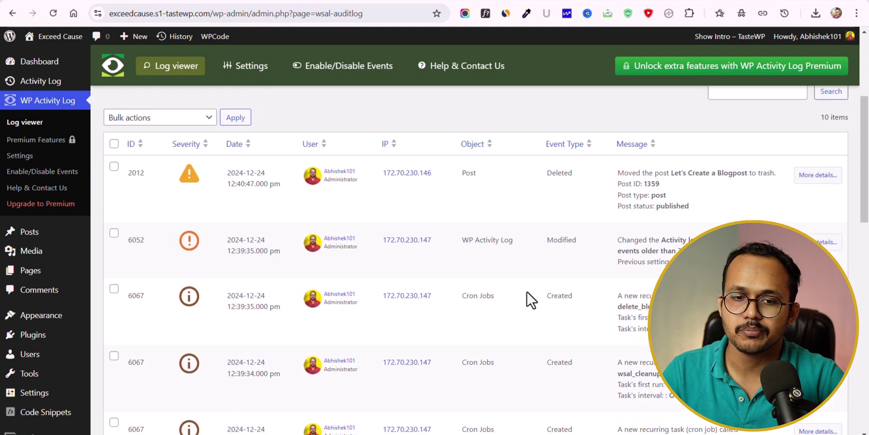
{"action": "scroll", "coordinate": [526, 290], "scroll_direction": "down", "scroll_amount": 4}
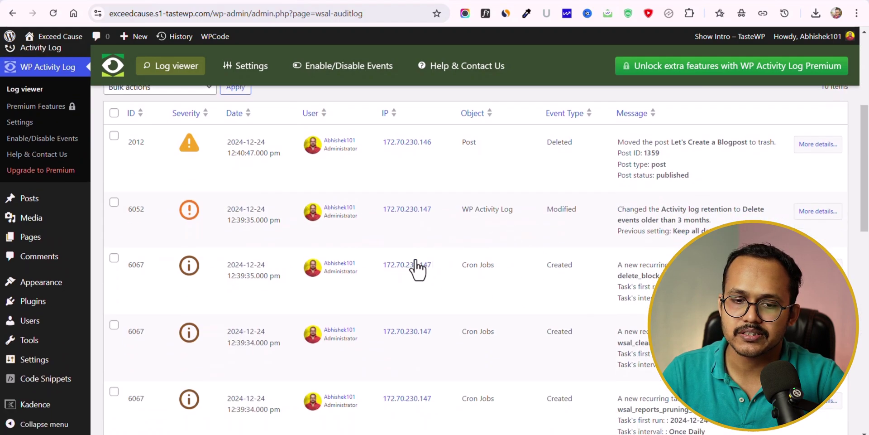
{"action": "scroll", "coordinate": [490, 271], "scroll_direction": "down", "scroll_amount": 8}
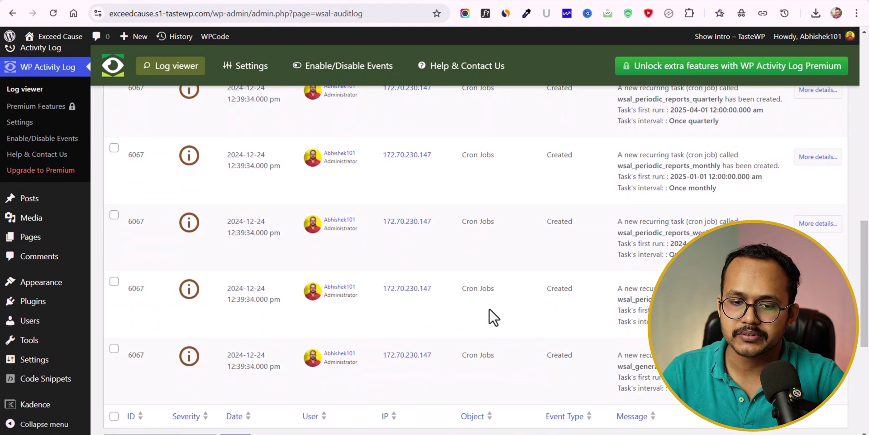
{"action": "scroll", "coordinate": [534, 313], "scroll_direction": "up", "scroll_amount": 12}
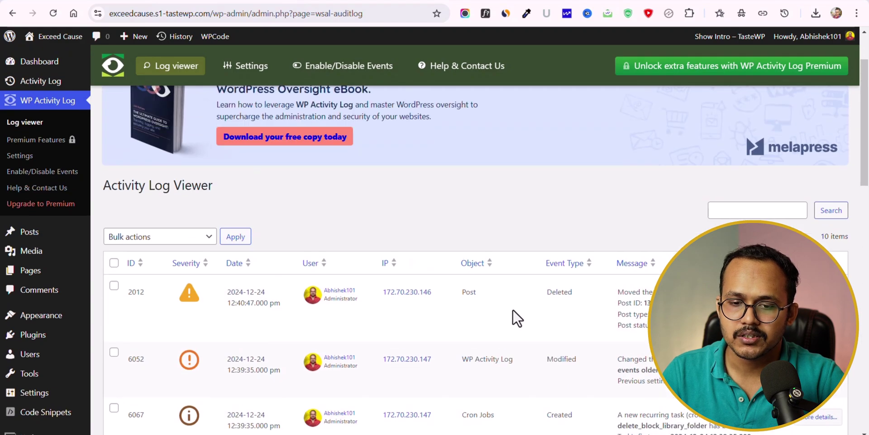
{"action": "scroll", "coordinate": [512, 309], "scroll_direction": "down", "scroll_amount": 3}
{"action": "scroll", "coordinate": [498, 204], "scroll_direction": "up", "scroll_amount": 2}
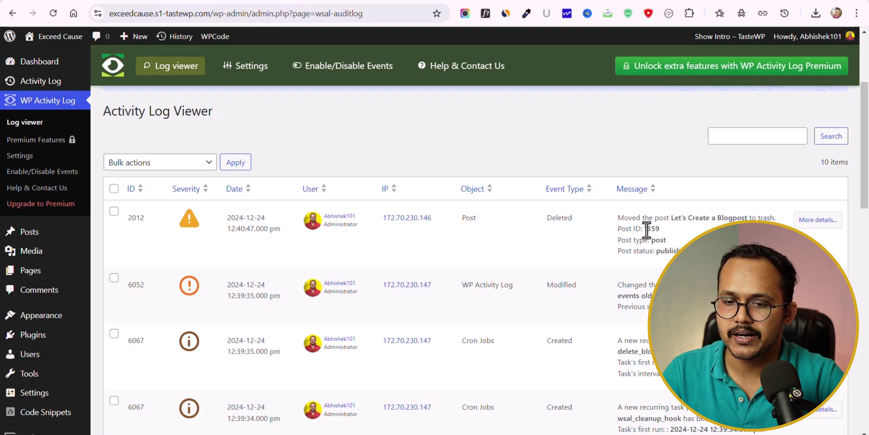
Expand event 2012's full details, highlight the recorded username, then return to Activity Log.
{"action": "left_click", "coordinate": [814, 224]}
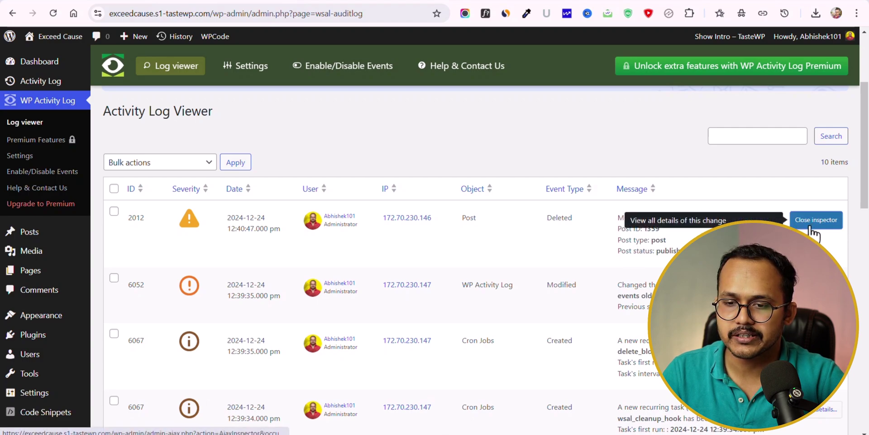
{"action": "scroll", "coordinate": [500, 274], "scroll_direction": "down", "scroll_amount": 5}
{"action": "scroll", "coordinate": [501, 274], "scroll_direction": "up", "scroll_amount": 2}
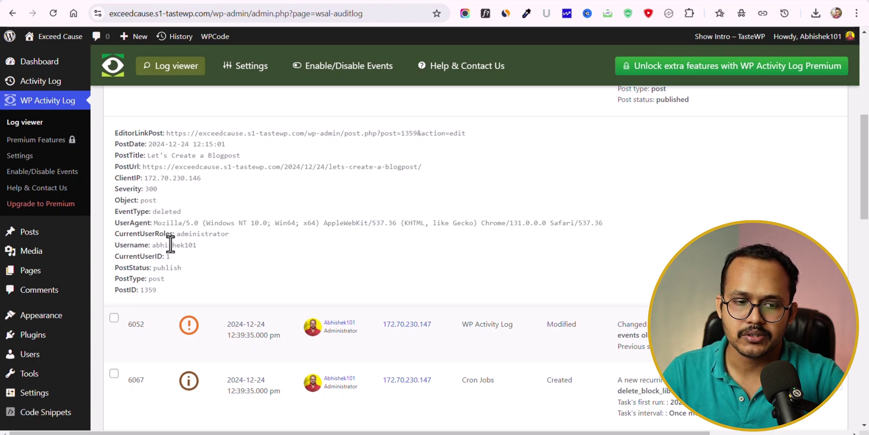
{"action": "double_click", "coordinate": [155, 247]}
{"action": "left_click", "coordinate": [156, 252]}
{"action": "left_click_drag", "start_coordinate": [152, 245], "coordinate": [202, 243]}
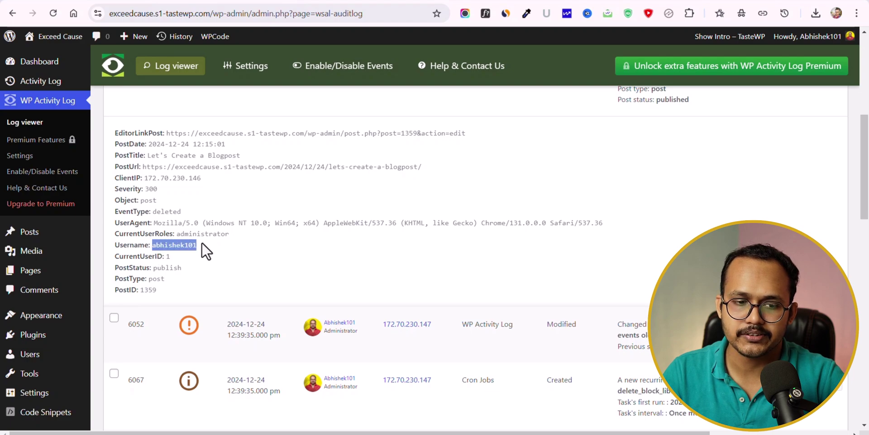
{"action": "scroll", "coordinate": [460, 248], "scroll_direction": "up", "scroll_amount": 3}
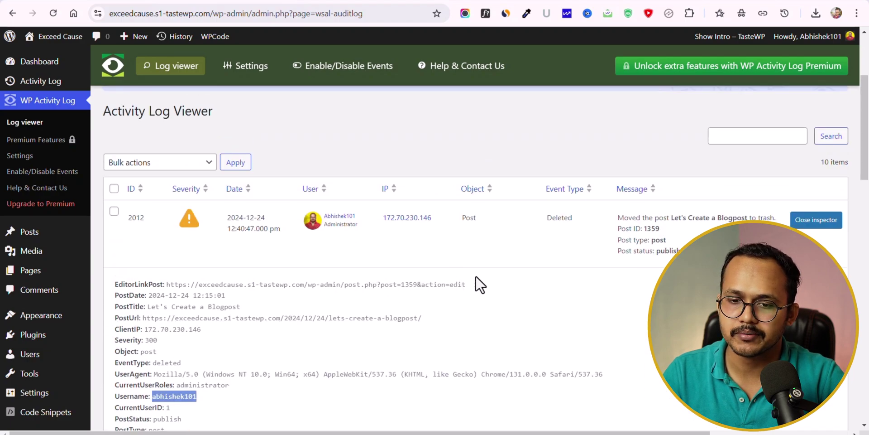
{"action": "scroll", "coordinate": [480, 279], "scroll_direction": "up", "scroll_amount": 2}
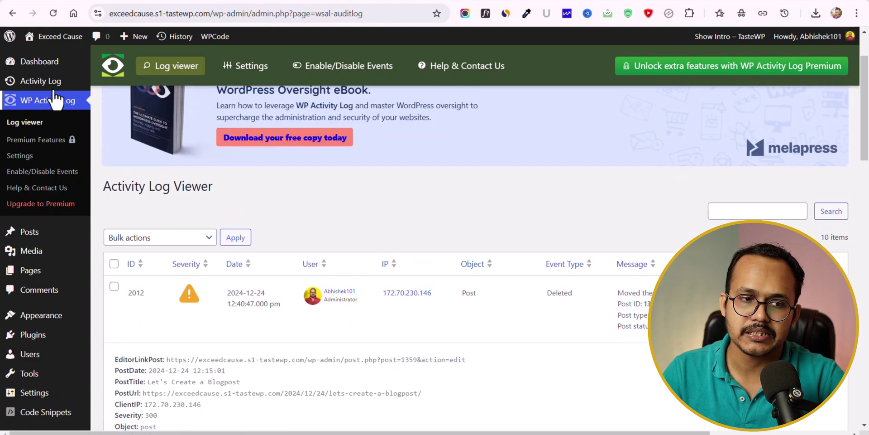
{"action": "left_click", "coordinate": [62, 87]}
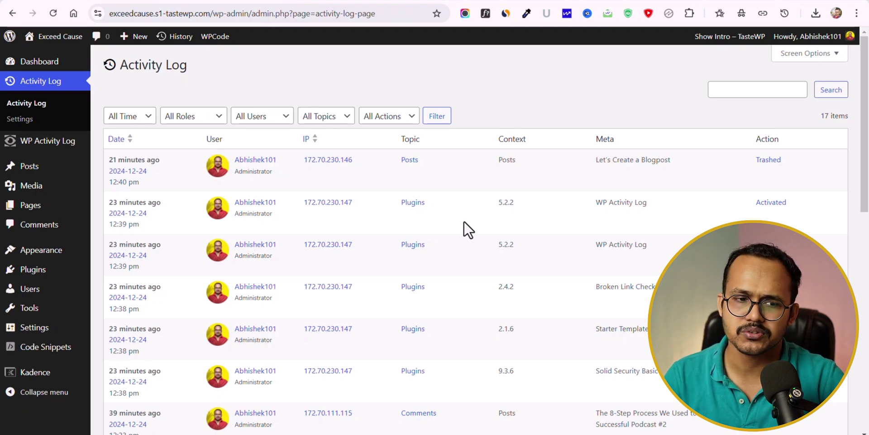
Deactivate the Activity Log plugin, filter to the four active plugins, then view All Users.
{"action": "left_click", "coordinate": [32, 270]}
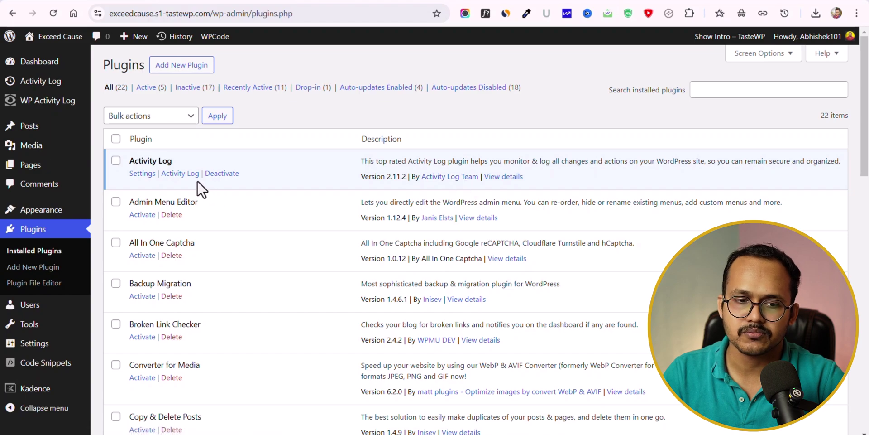
{"action": "left_click", "coordinate": [223, 175]}
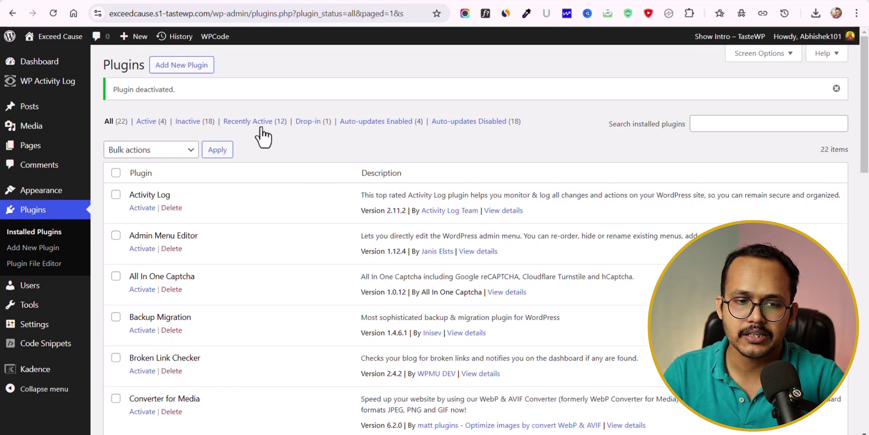
{"action": "left_click", "coordinate": [154, 122]}
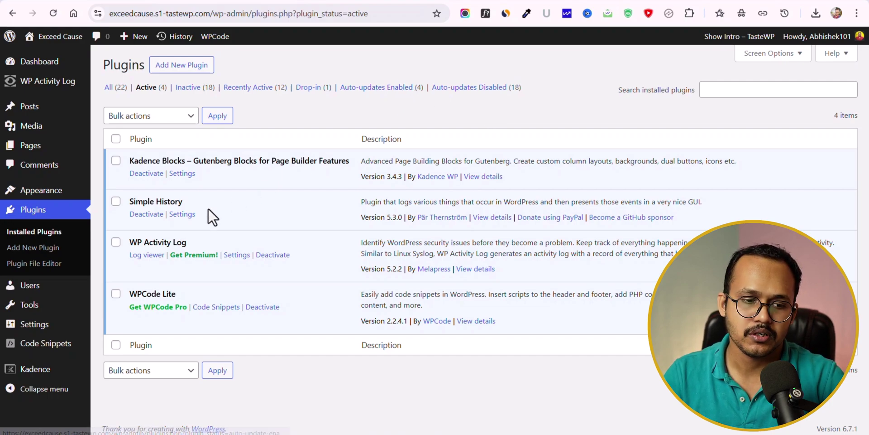
{"action": "left_click", "coordinate": [36, 292]}
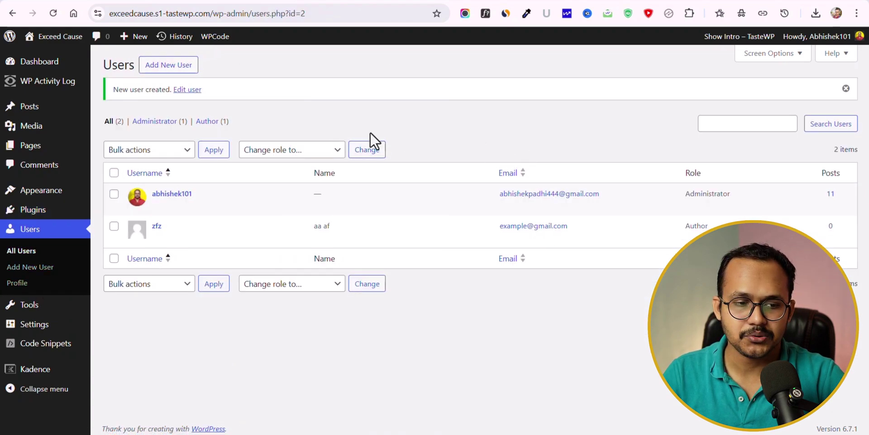
Trash the test comment and deactivate WPCode Lite, leaving three active plugins.
{"action": "left_click", "coordinate": [25, 167]}
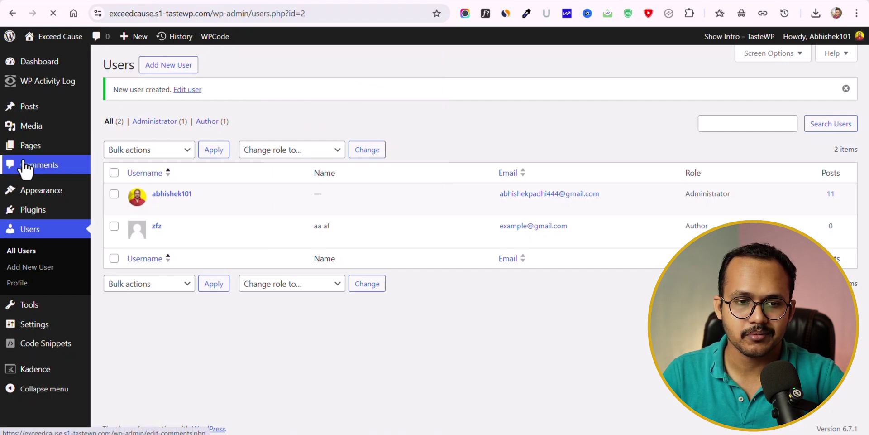
{"action": "left_click", "coordinate": [114, 160]}
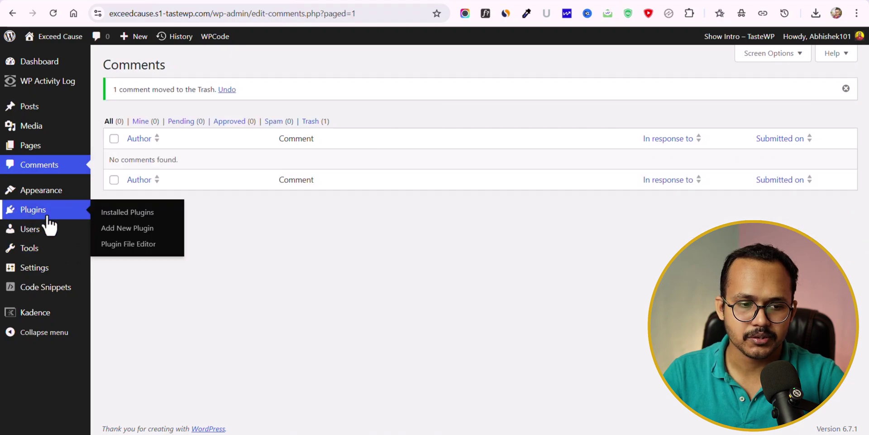
{"action": "left_click", "coordinate": [49, 222]}
{"action": "scroll", "coordinate": [232, 314], "scroll_direction": "down", "scroll_amount": 15}
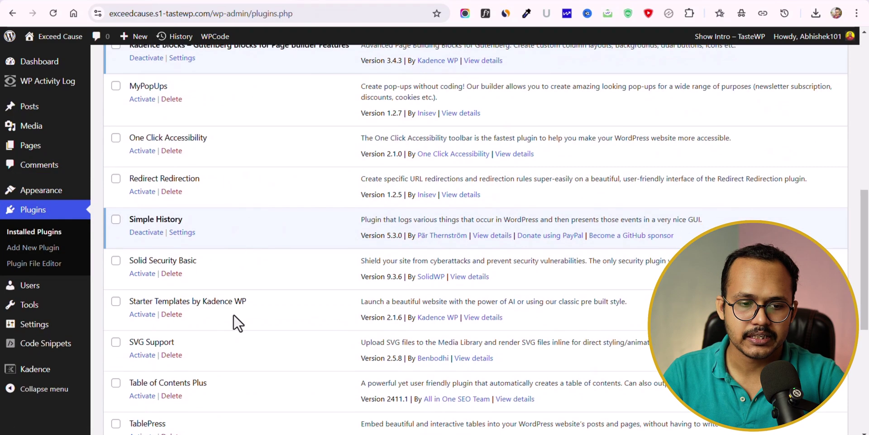
{"action": "left_click", "coordinate": [262, 316]}
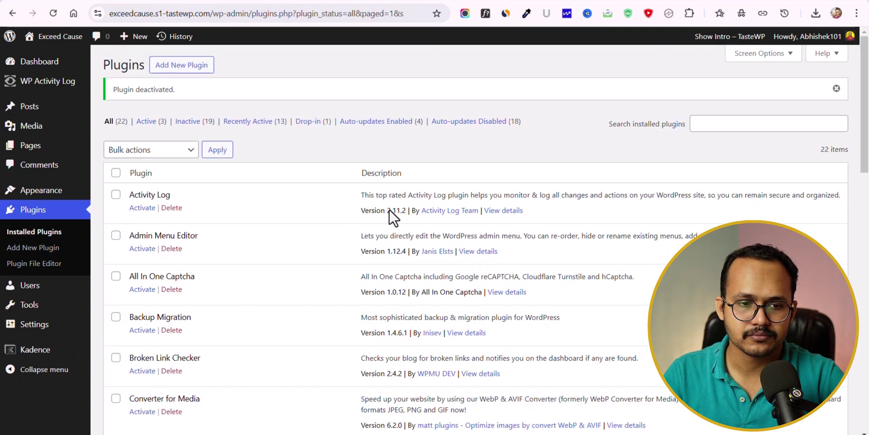
{"action": "left_click", "coordinate": [836, 88]}
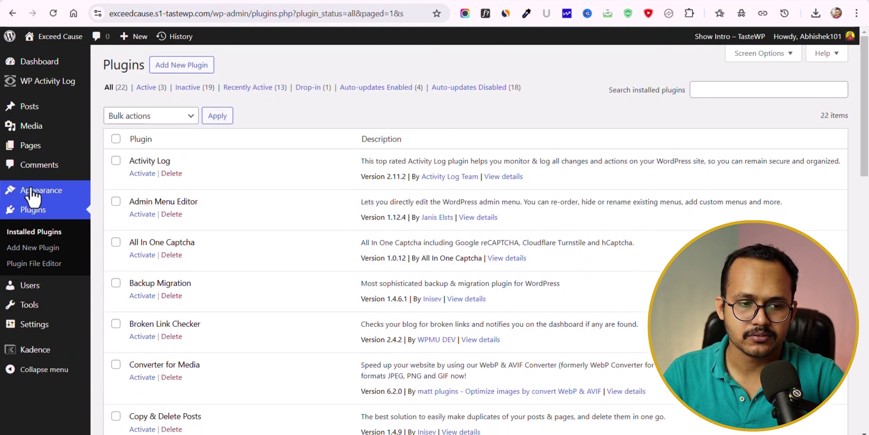
{"action": "mouse_move", "coordinate": [30, 194]}
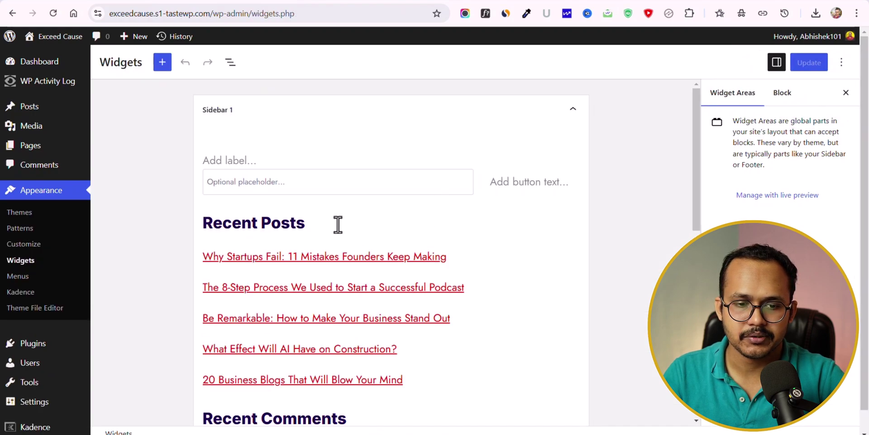
Delete the Recent Posts heading and its group of recent post links from Sidebar 1.
{"action": "left_click", "coordinate": [338, 223]}
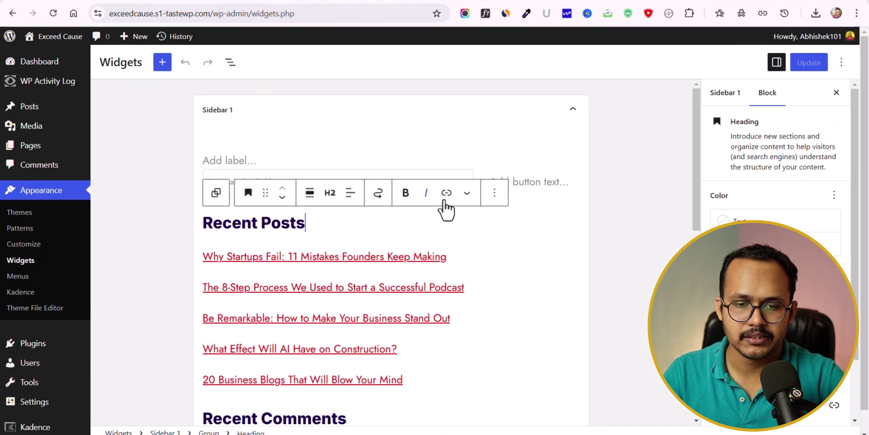
{"action": "left_click", "coordinate": [498, 195]}
{"action": "scroll", "coordinate": [529, 425], "scroll_direction": "down", "scroll_amount": 1}
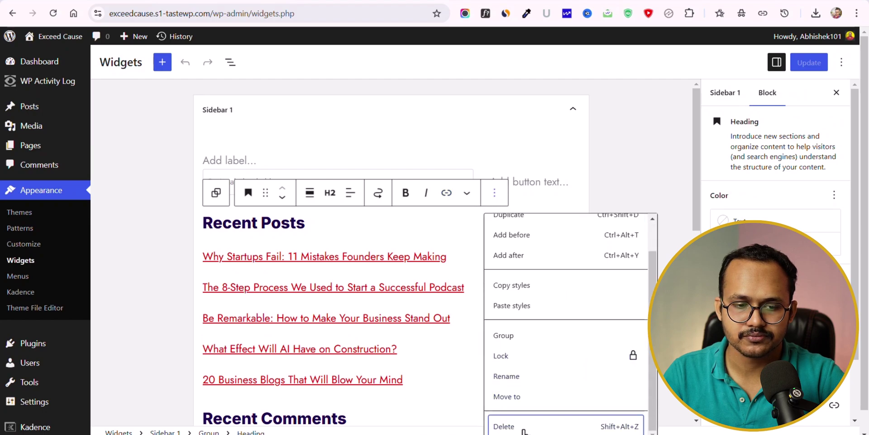
{"action": "left_click", "coordinate": [528, 428]}
{"action": "left_click", "coordinate": [339, 203]}
{"action": "scroll", "coordinate": [369, 414], "scroll_direction": "down", "scroll_amount": 3}
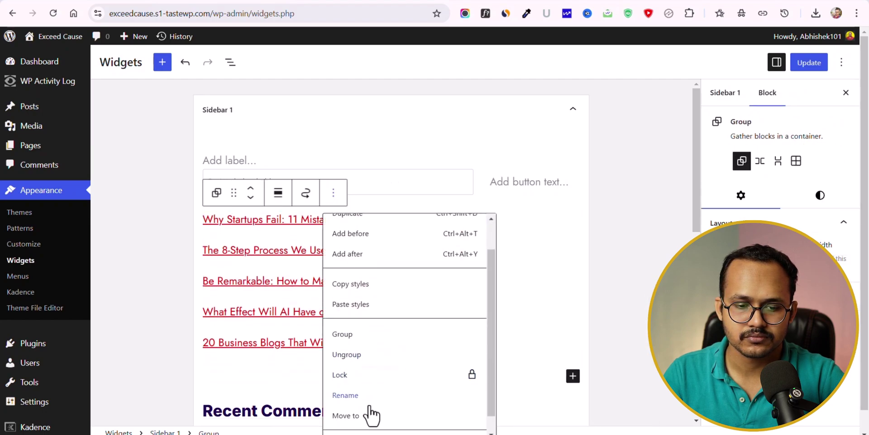
{"action": "left_click", "coordinate": [349, 423]}
Save the widget changes and go to the Customizer's Additional CSS panel.
{"action": "left_click", "coordinate": [795, 68]}
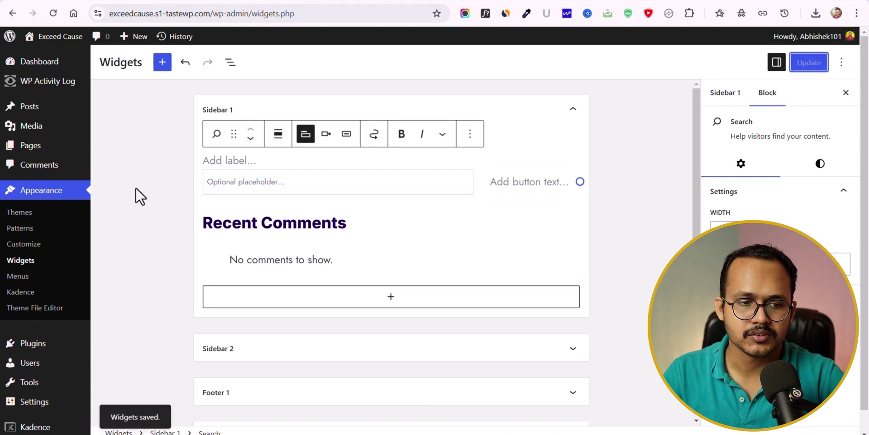
{"action": "left_click", "coordinate": [18, 245]}
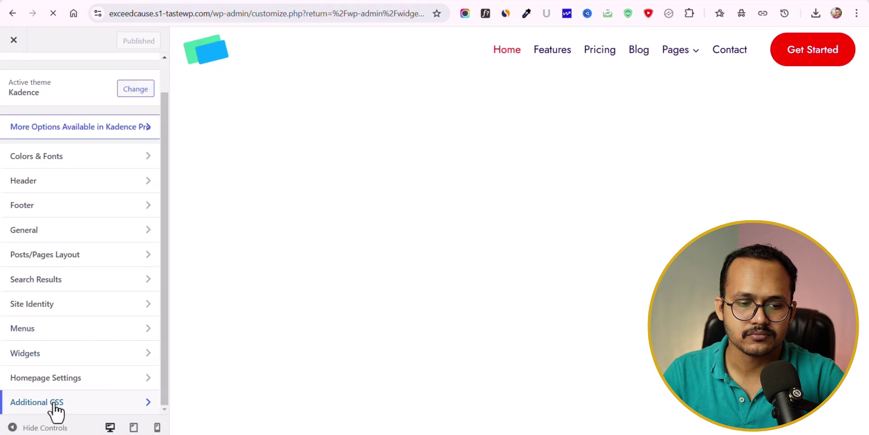
{"action": "left_click", "coordinate": [52, 403]}
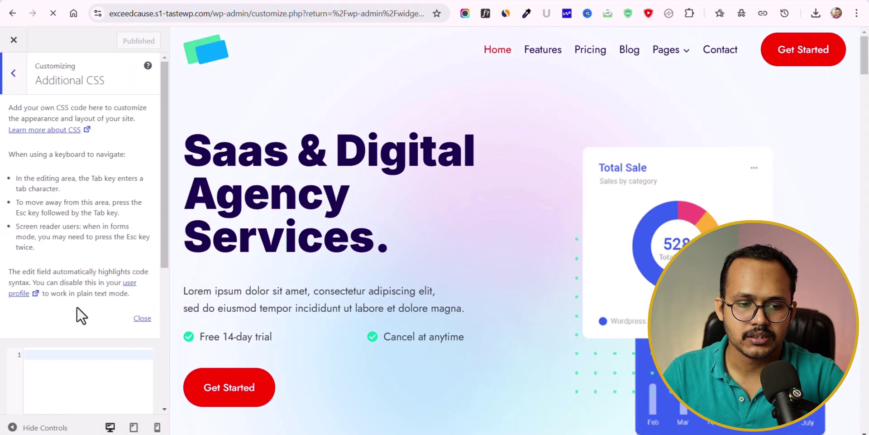
Paste the CSS rule .body{ user-select:none; } into Additional CSS and publish it.
{"action": "left_click", "coordinate": [142, 318]}
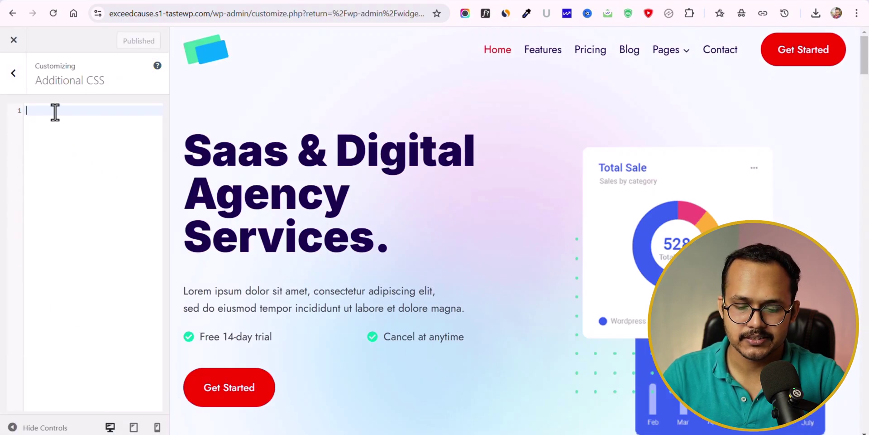
{"action": "type", "text": ".body{   user-select:none; }"}
{"action": "left_click", "coordinate": [131, 43]}
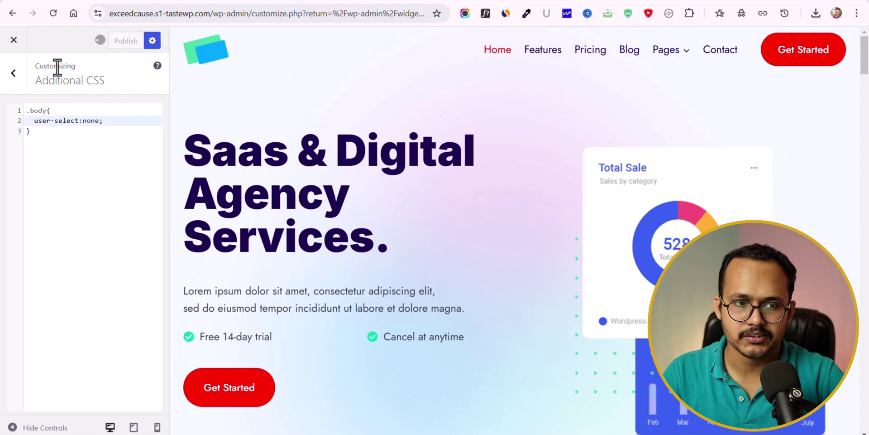
Change the Typography base font from Jost to Kalam, then close the Customizer.
{"action": "left_click", "coordinate": [15, 81]}
{"action": "left_click", "coordinate": [38, 161]}
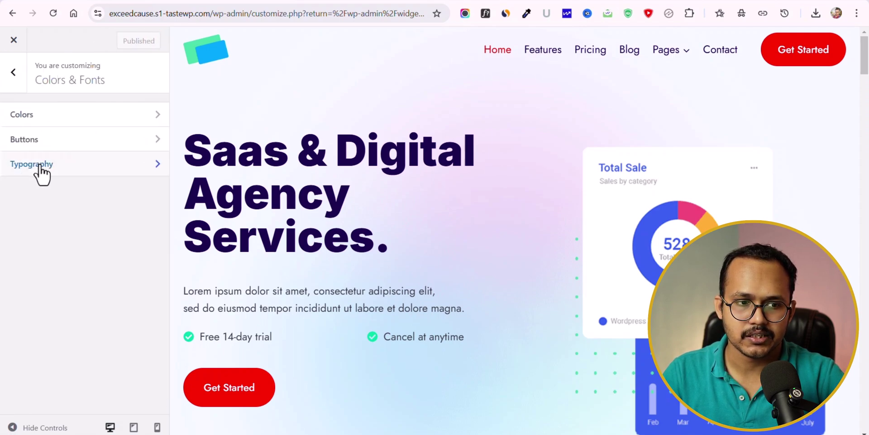
{"action": "left_click", "coordinate": [67, 165]}
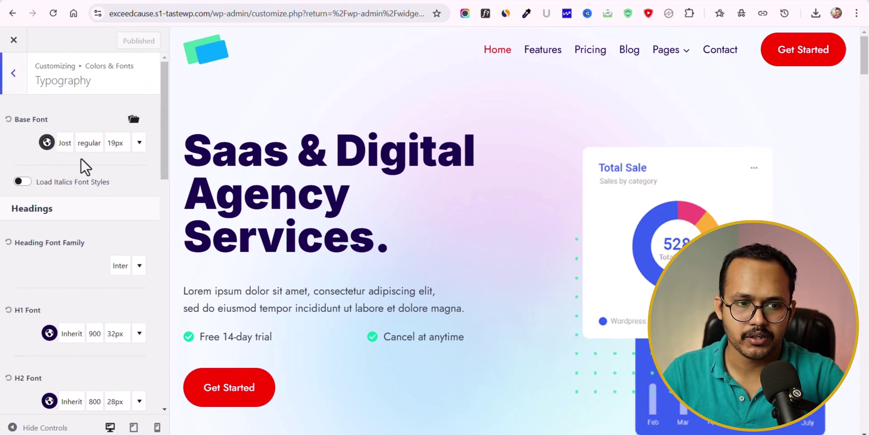
{"action": "left_click", "coordinate": [66, 144]}
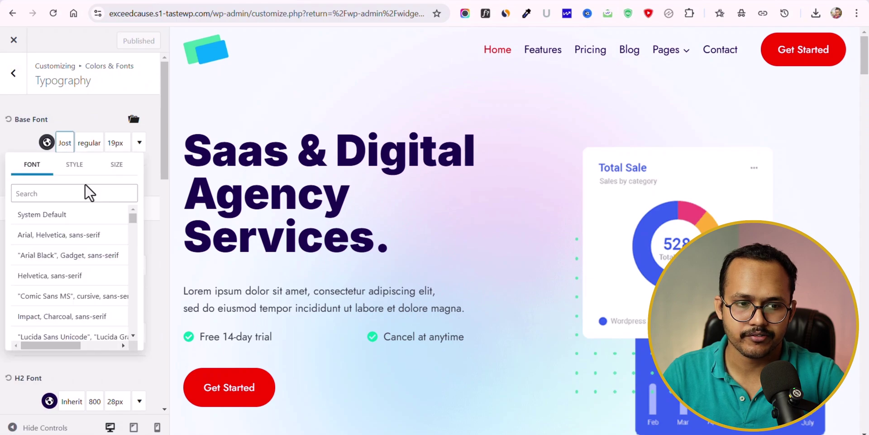
{"action": "scroll", "coordinate": [85, 191], "scroll_direction": "down", "scroll_amount": 10}
{"action": "left_click", "coordinate": [72, 232]}
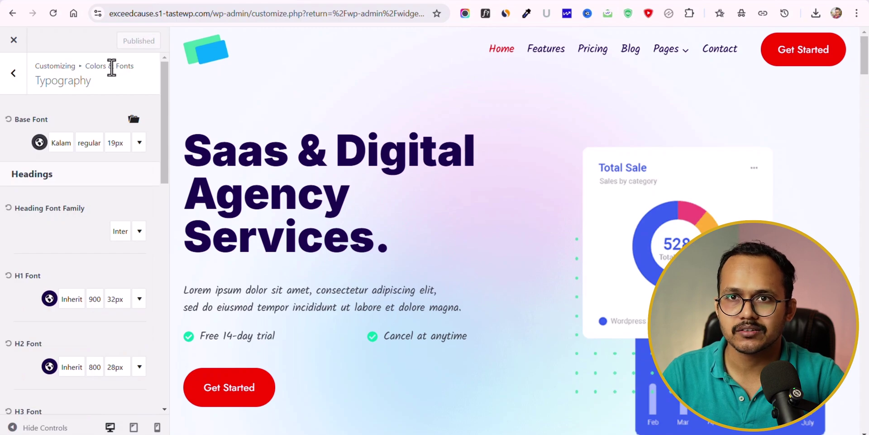
{"action": "left_click", "coordinate": [13, 50]}
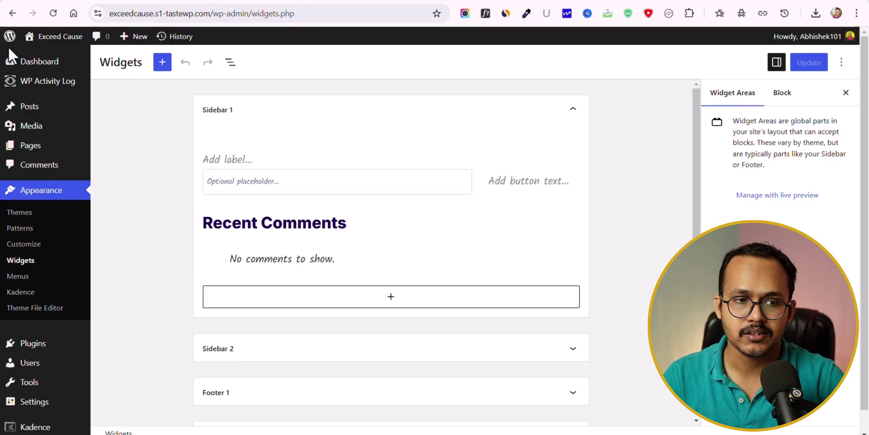
Review the WP Activity Log events, highlighting the newly created author user's entry and details.
{"action": "left_click", "coordinate": [55, 90]}
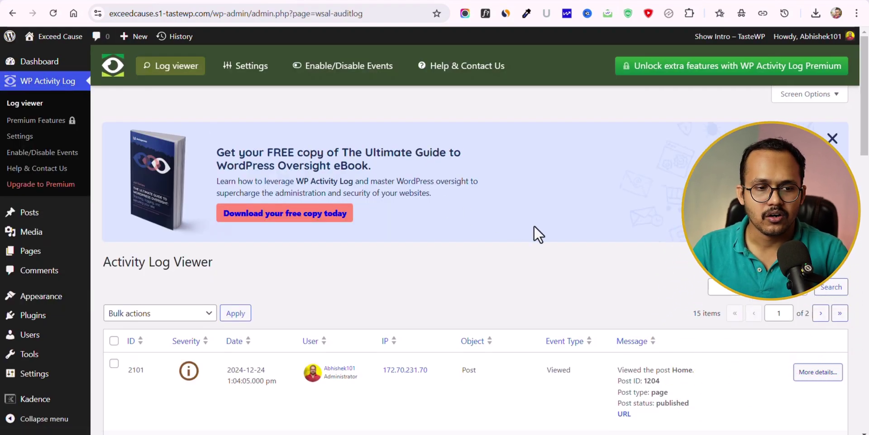
{"action": "scroll", "coordinate": [535, 226], "scroll_direction": "down", "scroll_amount": 5}
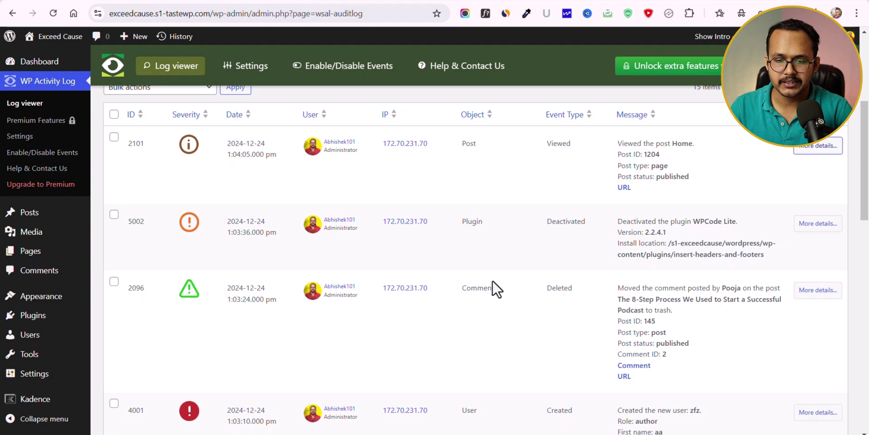
{"action": "scroll", "coordinate": [487, 267], "scroll_direction": "down", "scroll_amount": 2}
{"action": "scroll", "coordinate": [619, 242], "scroll_direction": "down", "scroll_amount": 2}
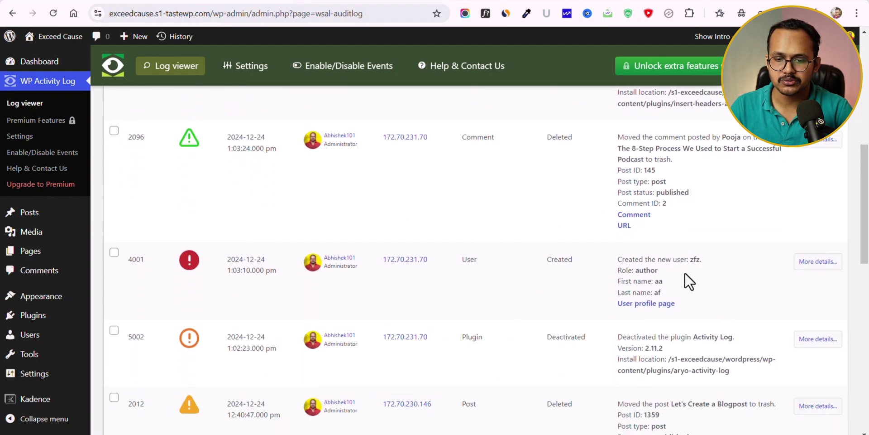
{"action": "left_click_drag", "start_coordinate": [687, 262], "coordinate": [701, 259]}
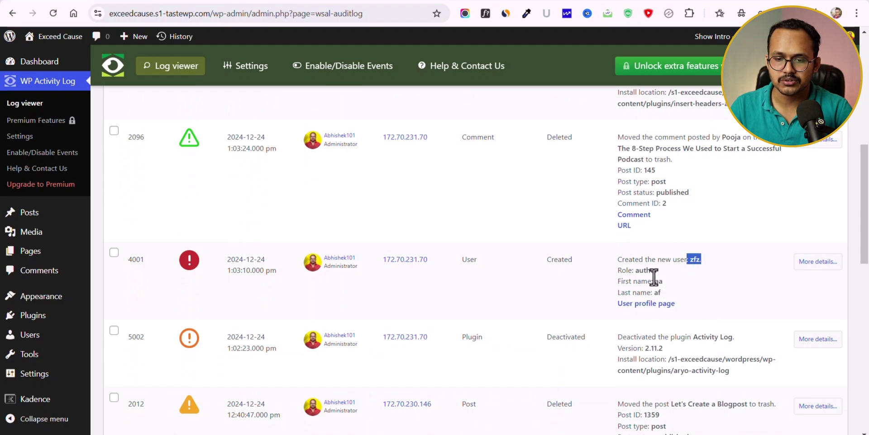
{"action": "left_click_drag", "start_coordinate": [639, 269], "coordinate": [658, 269]}
{"action": "scroll", "coordinate": [679, 277], "scroll_direction": "down", "scroll_amount": 2}
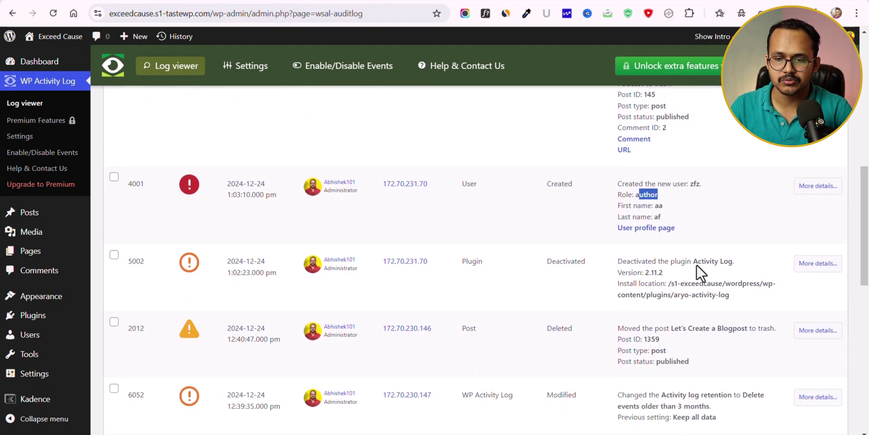
{"action": "left_click_drag", "start_coordinate": [664, 206], "coordinate": [663, 218]}
{"action": "left_click", "coordinate": [755, 211]}
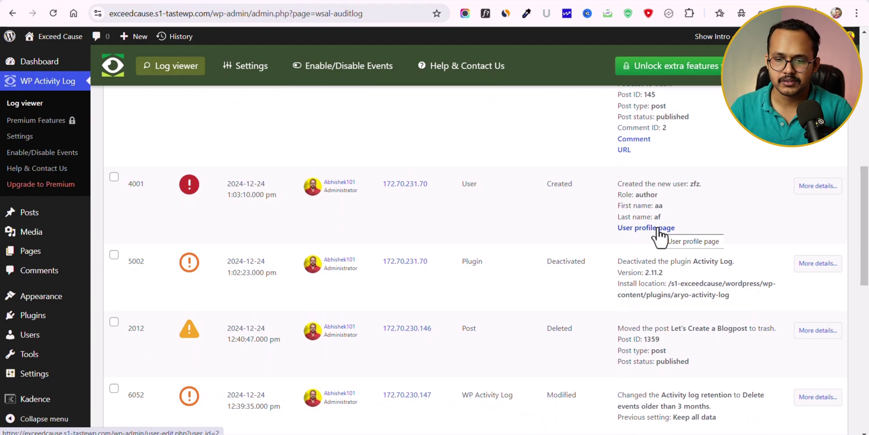
{"action": "scroll", "coordinate": [725, 276], "scroll_direction": "up", "scroll_amount": 10}
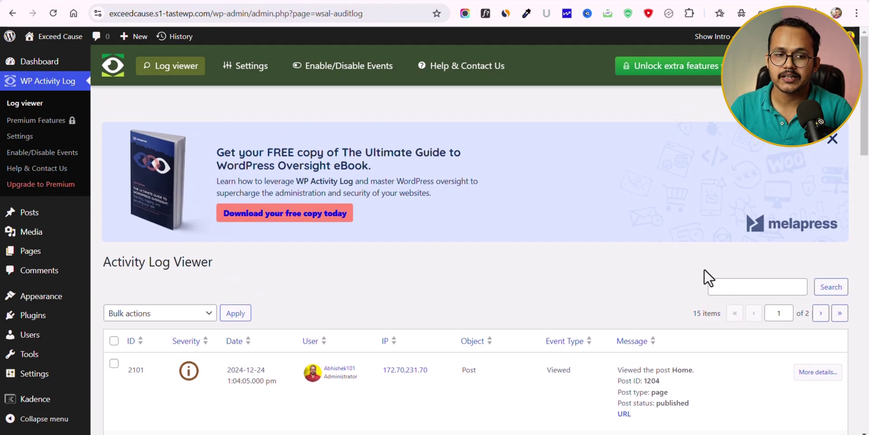
Open Simple History from the Dashboard menu and locate the custom CSS update entry.
{"action": "mouse_move", "coordinate": [45, 61]}
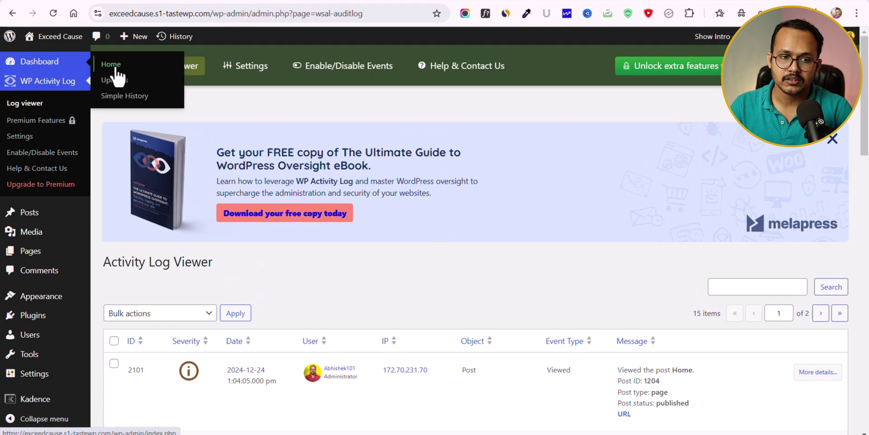
{"action": "left_click", "coordinate": [120, 98]}
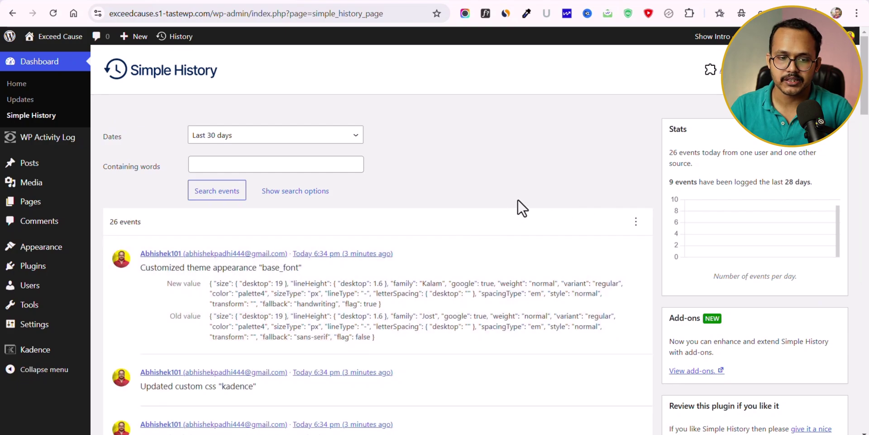
{"action": "scroll", "coordinate": [398, 193], "scroll_direction": "down", "scroll_amount": 2}
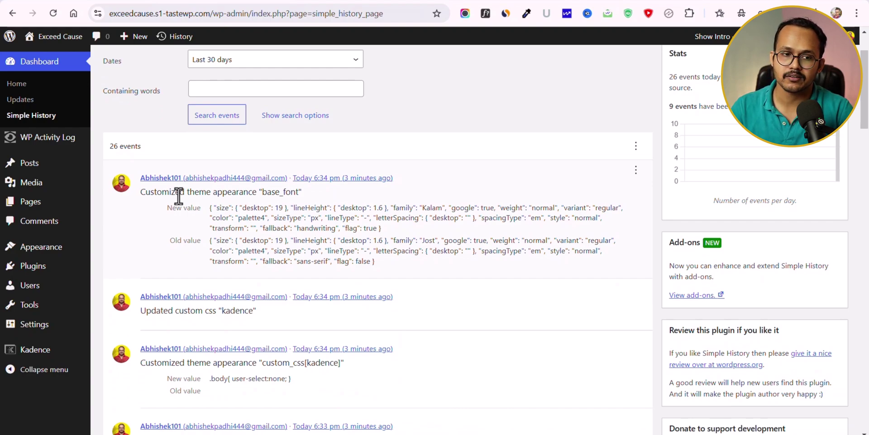
{"action": "scroll", "coordinate": [179, 196], "scroll_direction": "up", "scroll_amount": 1}
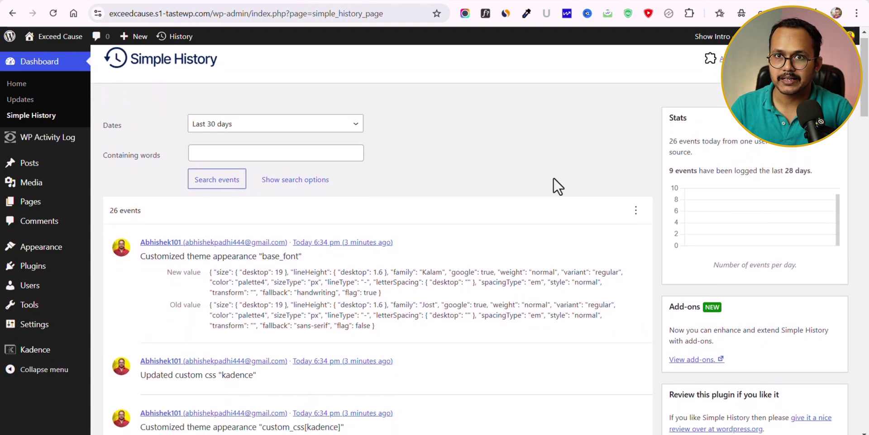
{"action": "scroll", "coordinate": [553, 179], "scroll_direction": "down", "scroll_amount": 1}
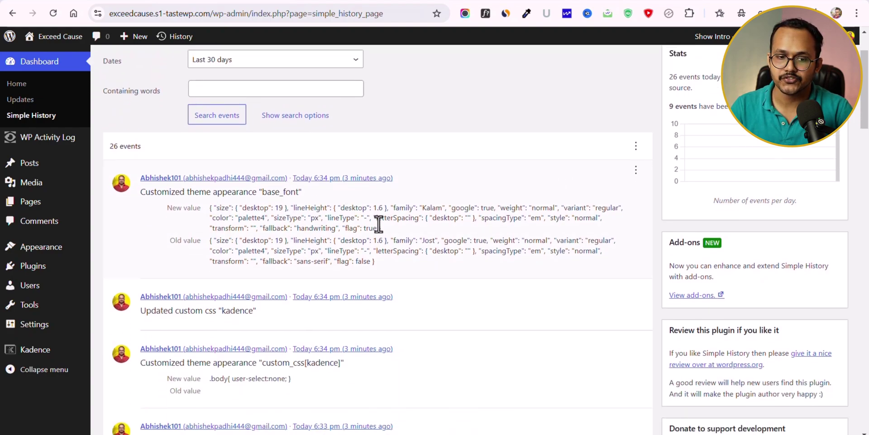
{"action": "scroll", "coordinate": [498, 213], "scroll_direction": "down", "scroll_amount": 3}
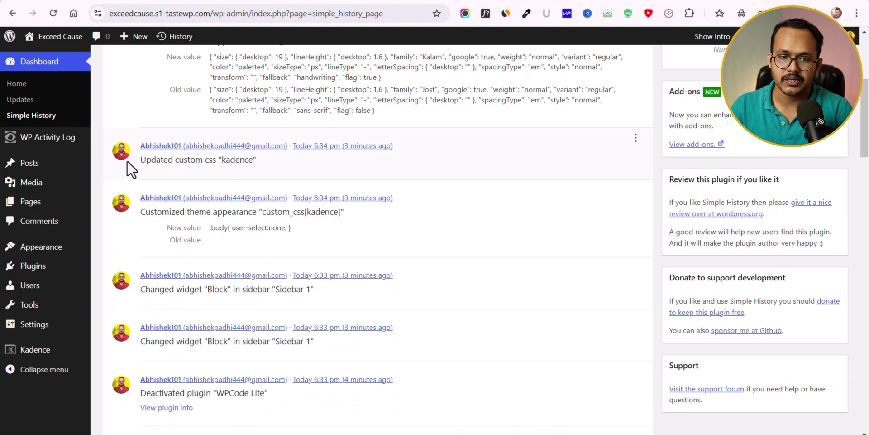
{"action": "left_click_drag", "start_coordinate": [158, 161], "coordinate": [248, 162]}
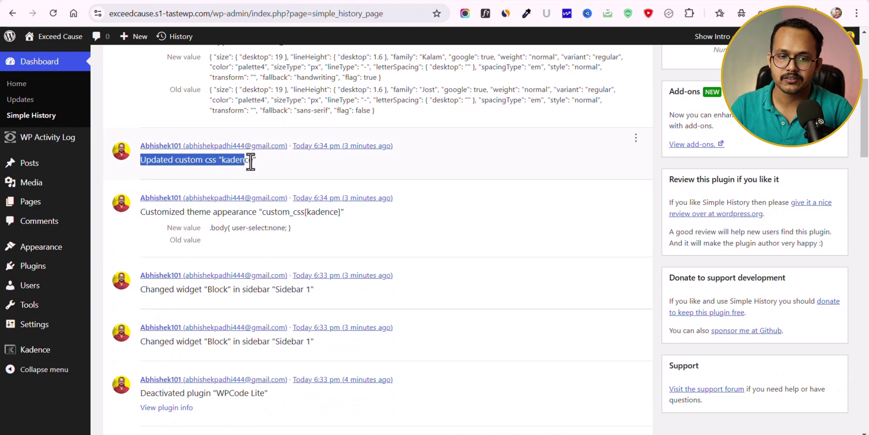
{"action": "left_click", "coordinate": [278, 162]}
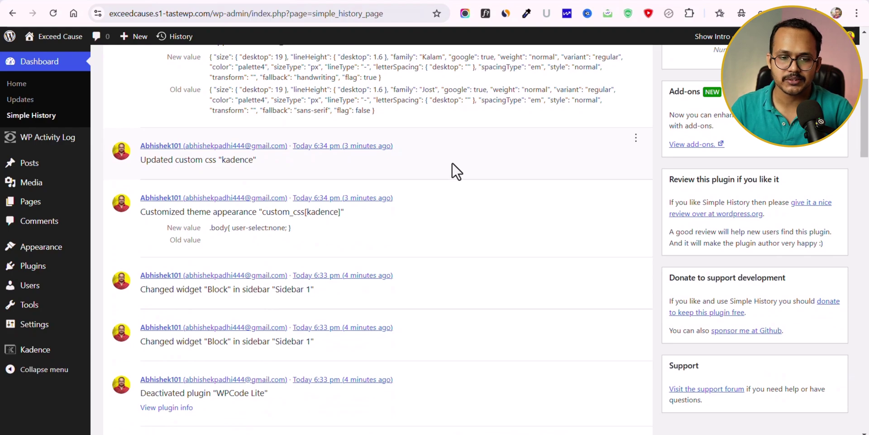
Inspect the recorded new CSS value and scan the remaining logged events.
{"action": "scroll", "coordinate": [235, 148], "scroll_direction": "down", "scroll_amount": 2}
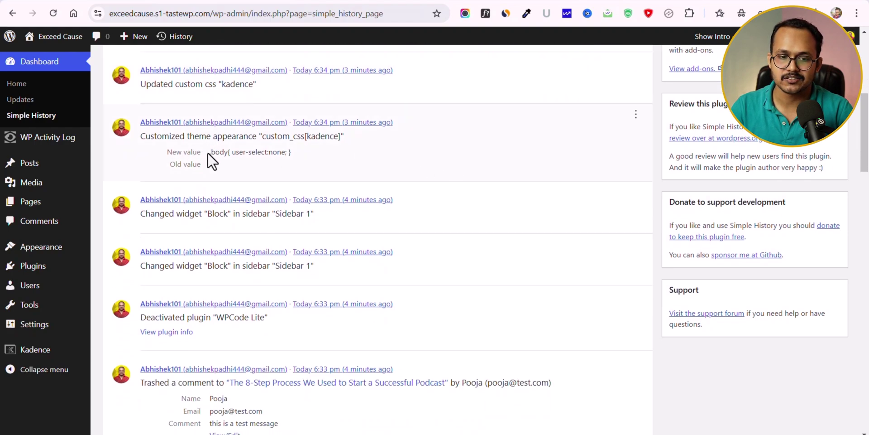
{"action": "left_click_drag", "start_coordinate": [208, 152], "coordinate": [303, 154]}
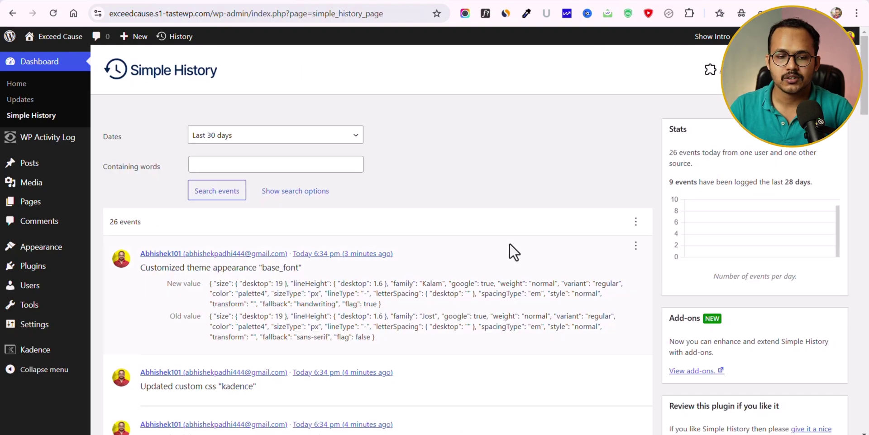
{"action": "scroll", "coordinate": [509, 243], "scroll_direction": "down", "scroll_amount": 2}
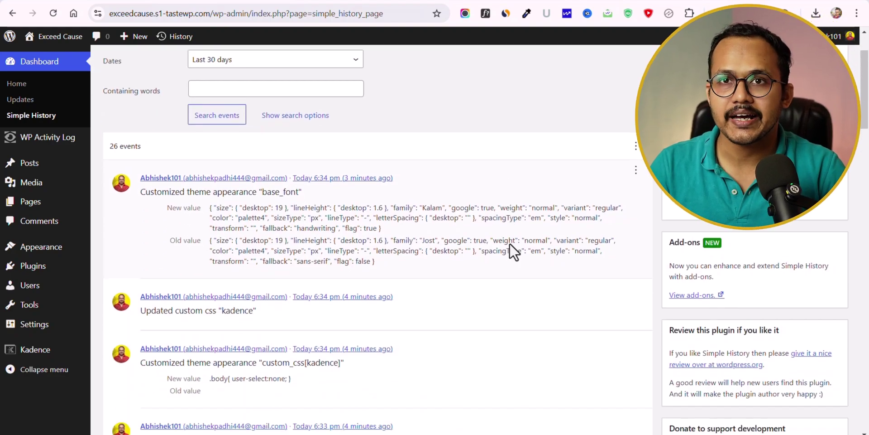
{"action": "scroll", "coordinate": [509, 243], "scroll_direction": "up", "scroll_amount": 2}
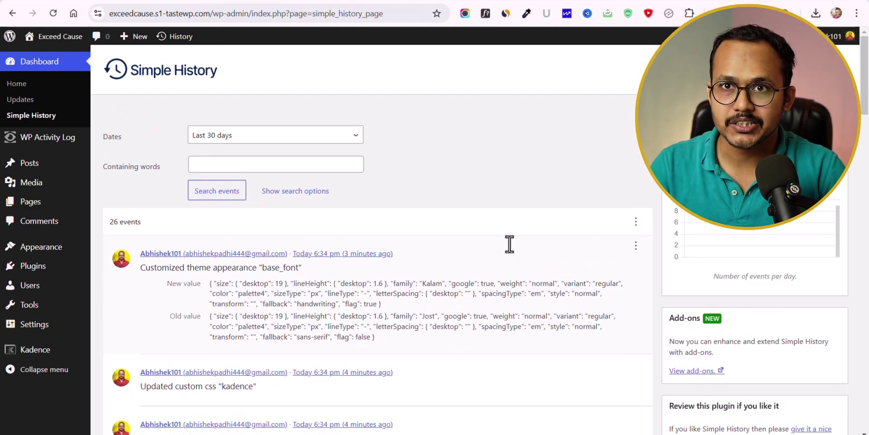
{"action": "scroll", "coordinate": [510, 243], "scroll_direction": "down", "scroll_amount": 3}
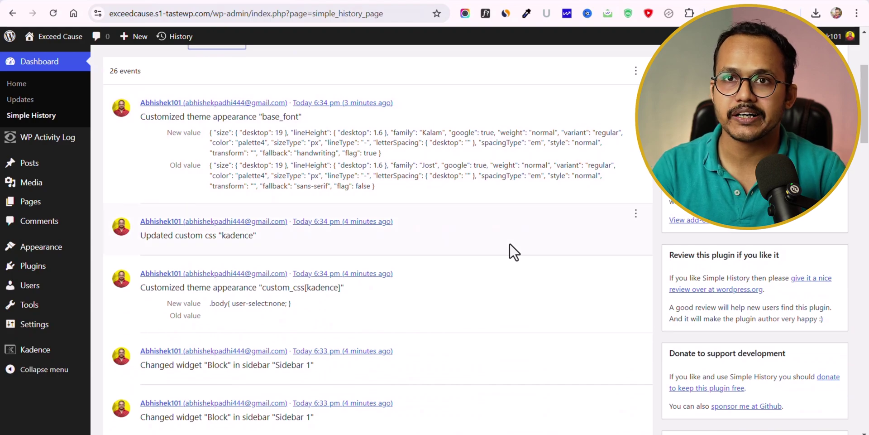